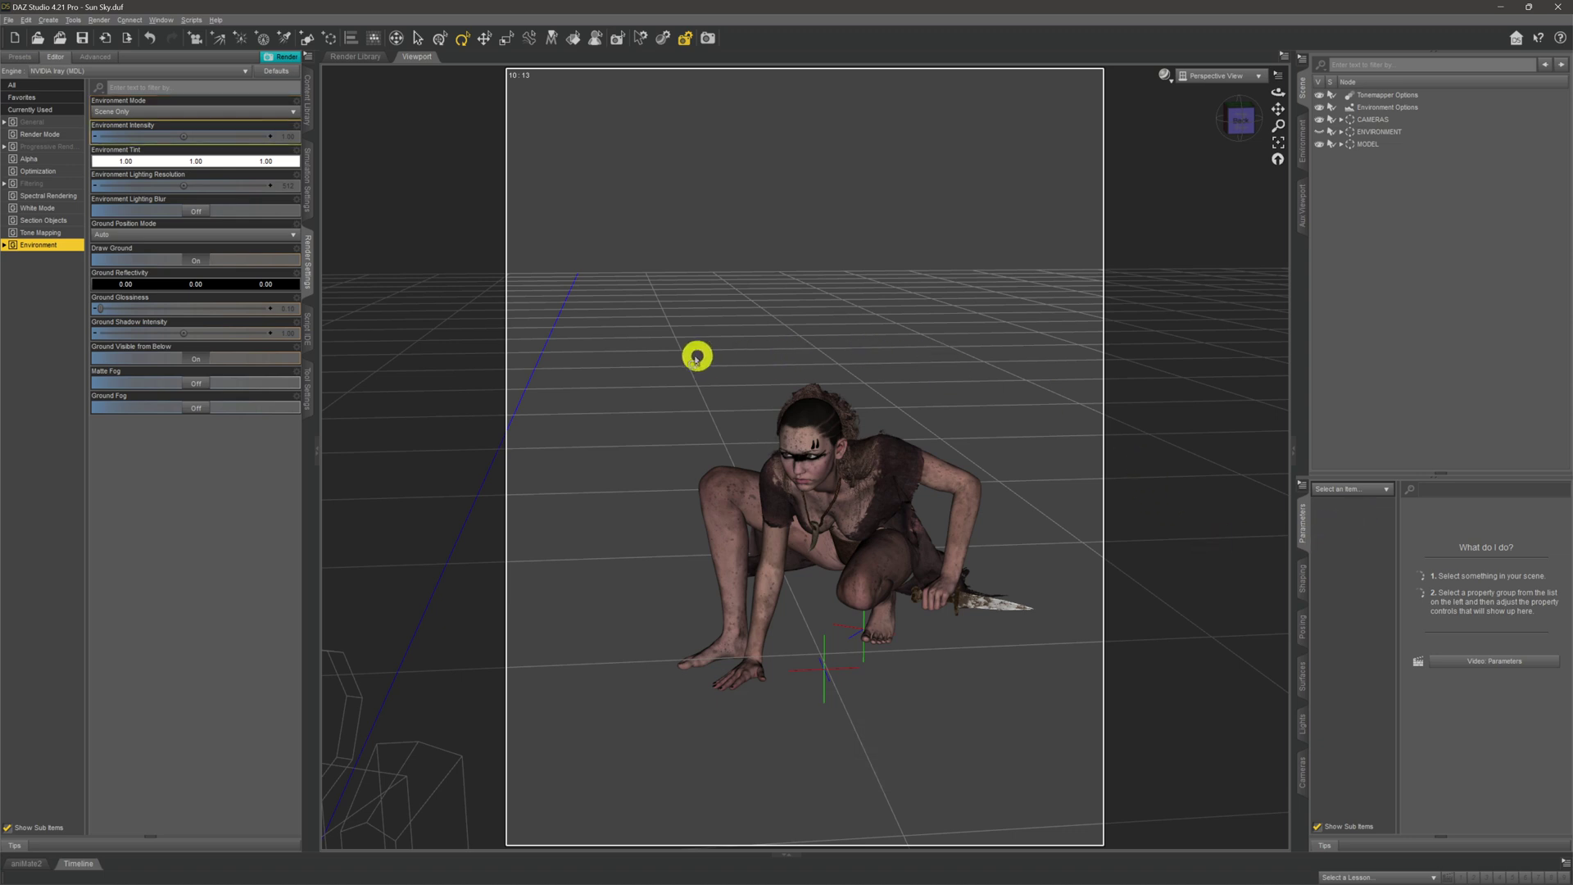
Switch the viewport from the perspective view to the scene's Camera view
click(1218, 75)
click(1203, 199)
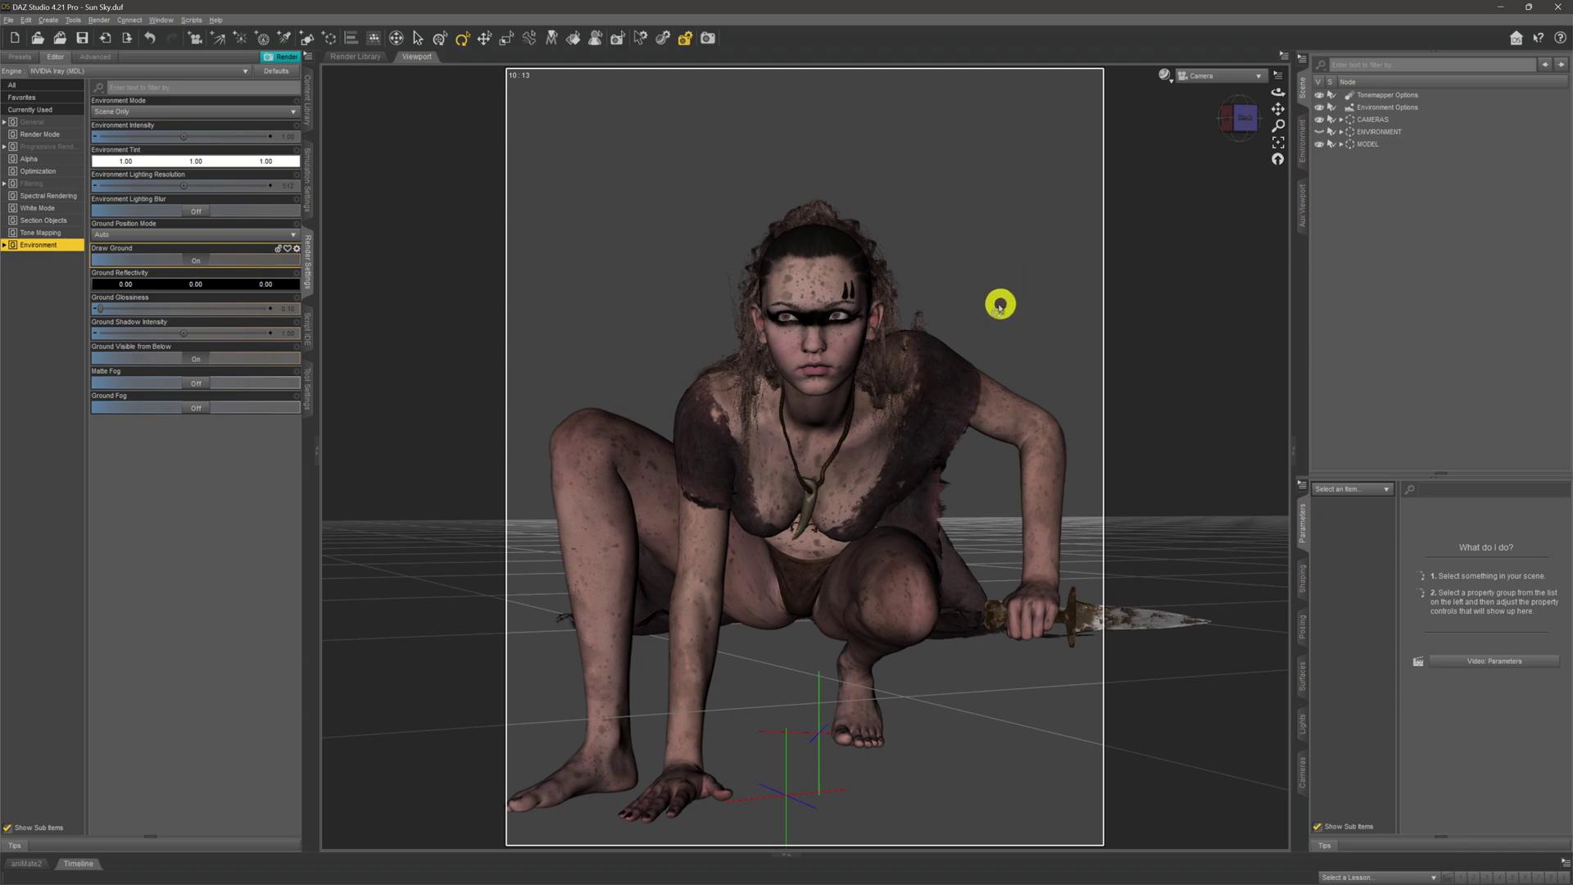
Preview the Camera view in the NVIDIA Iray draw style and return the viewport to Texture Shaded
click(1164, 81)
click(1158, 234)
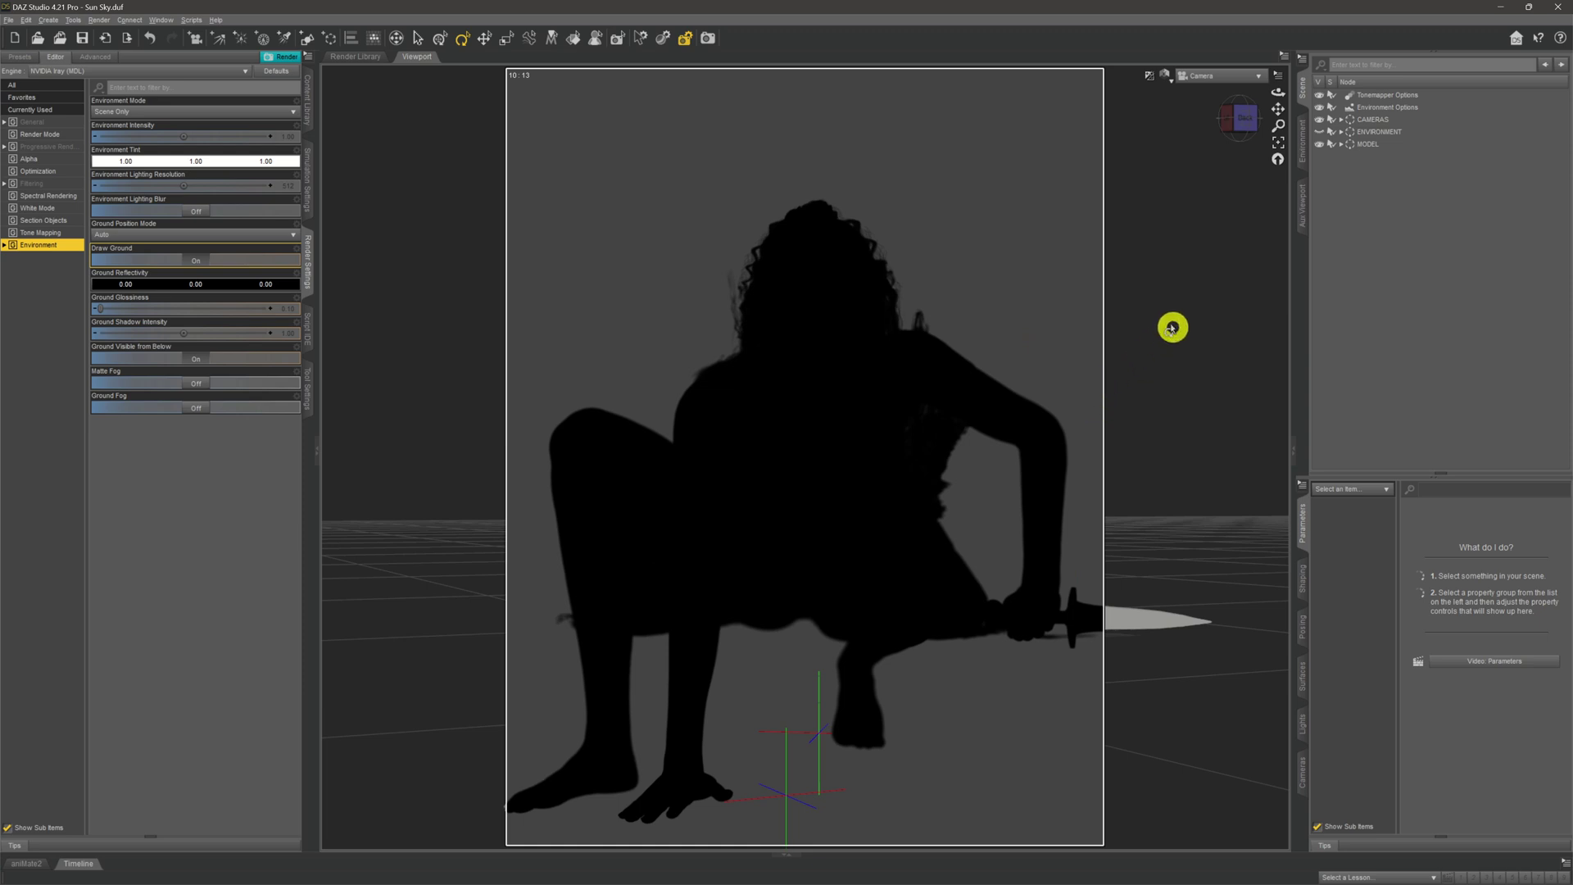
click(1163, 82)
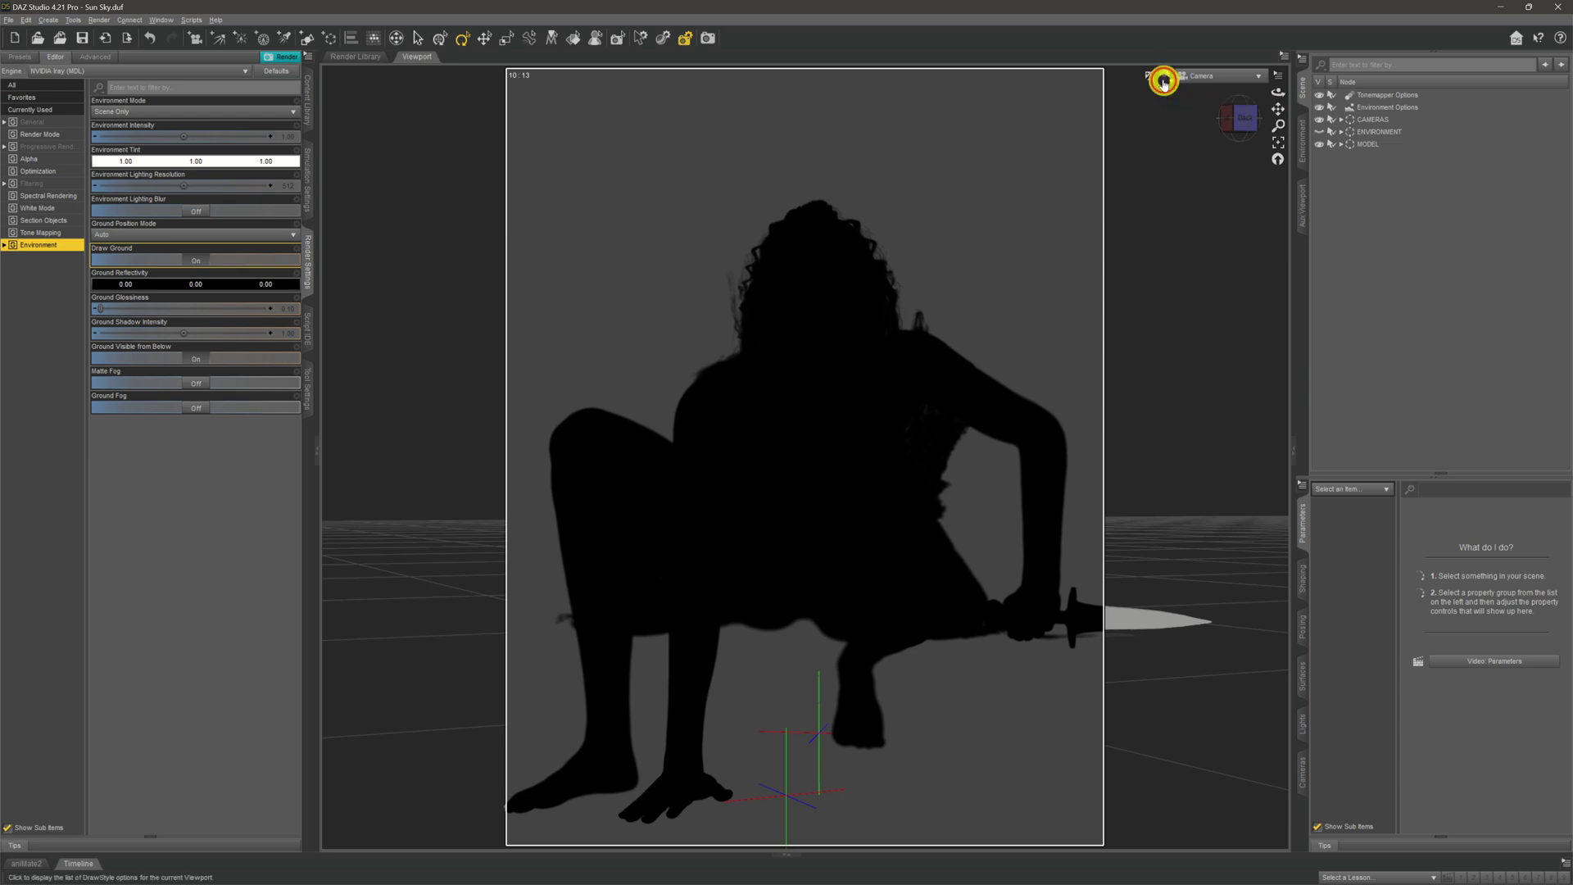
click(1170, 194)
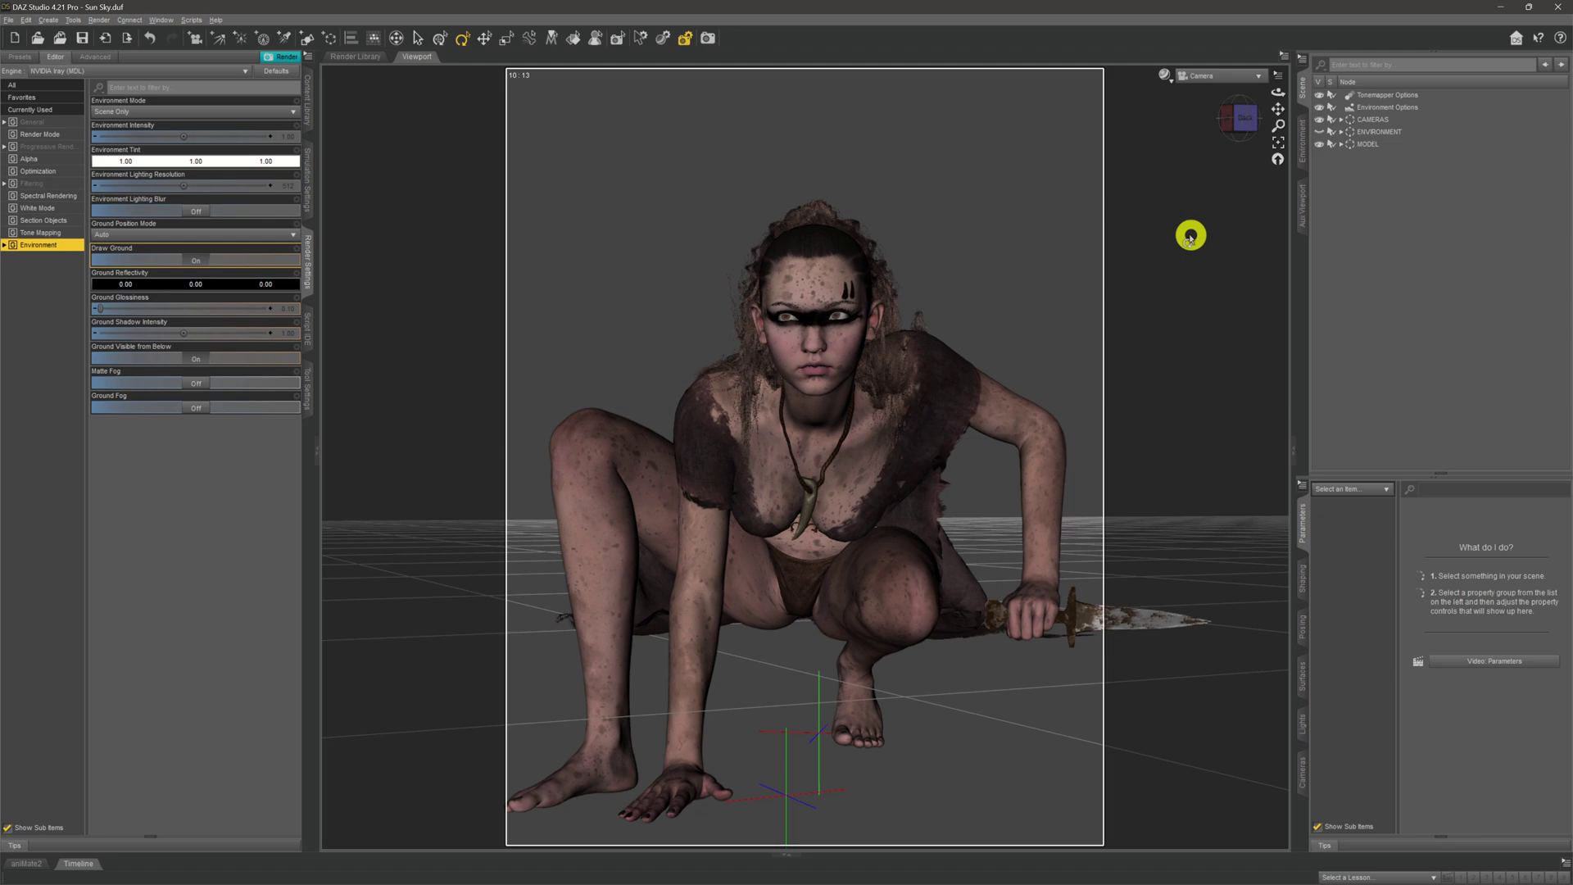
click(1192, 236)
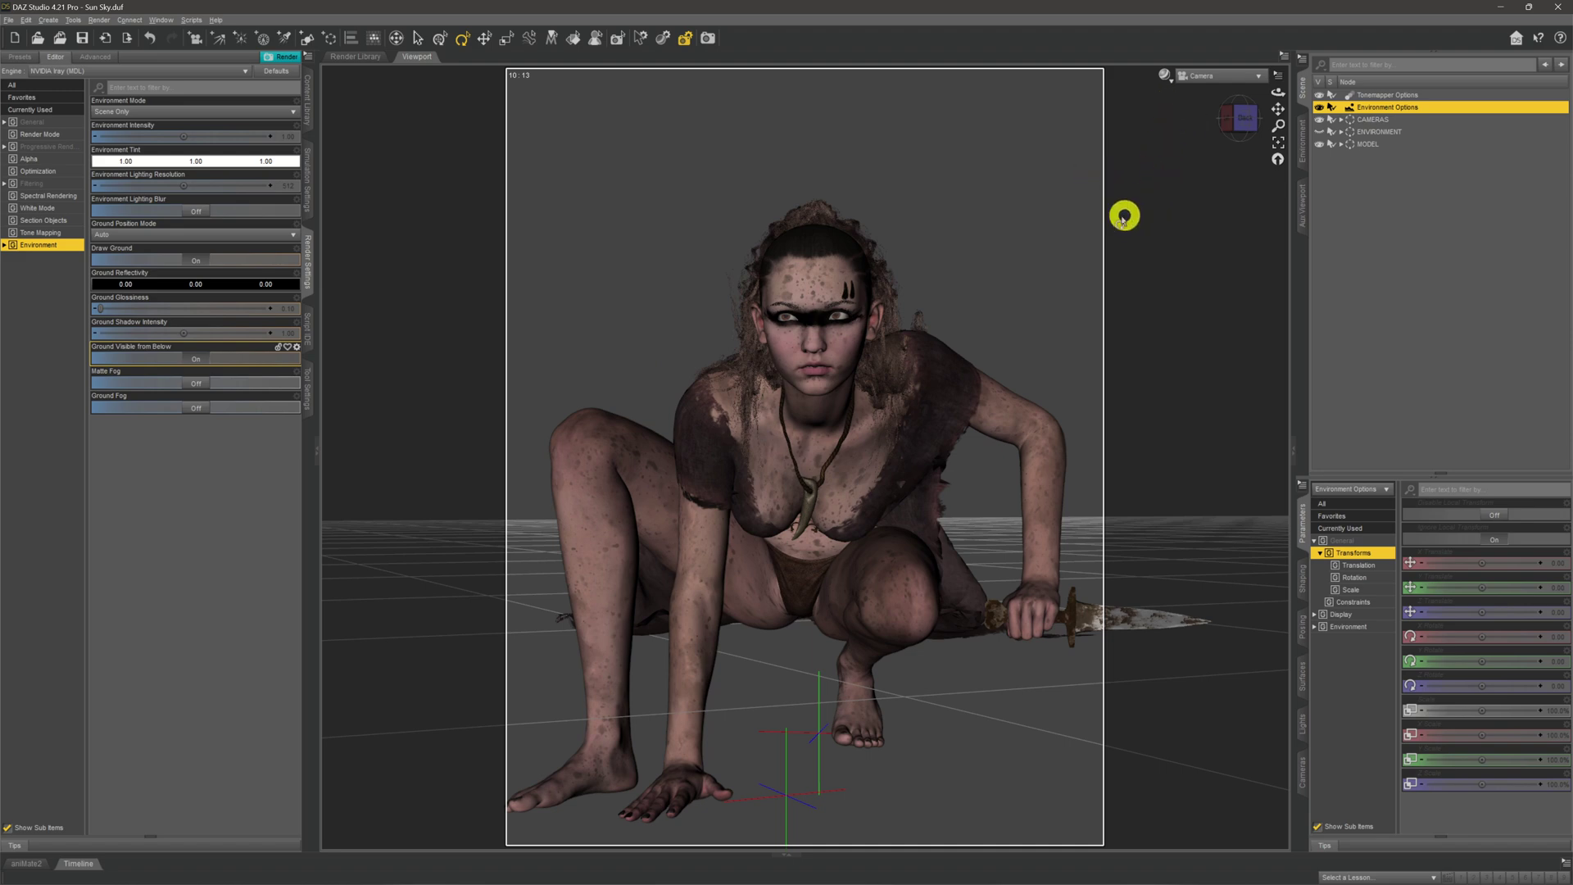
Set the Environment Mode to Sun-Sky Only in the Environment render settings and review the sun-sky parameters
click(1427, 101)
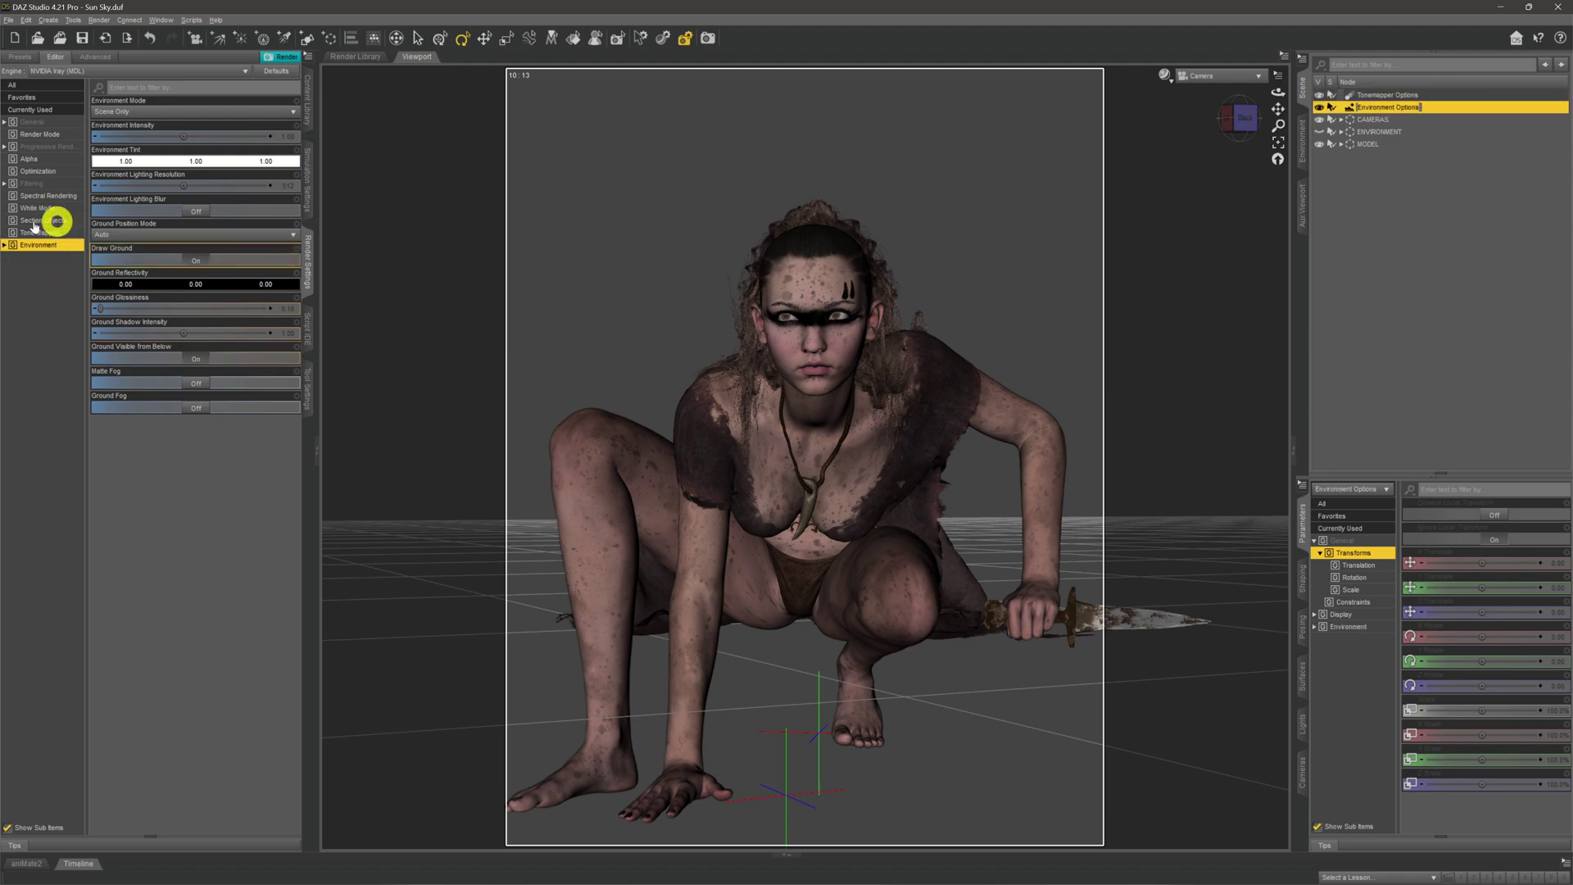
click(41, 259)
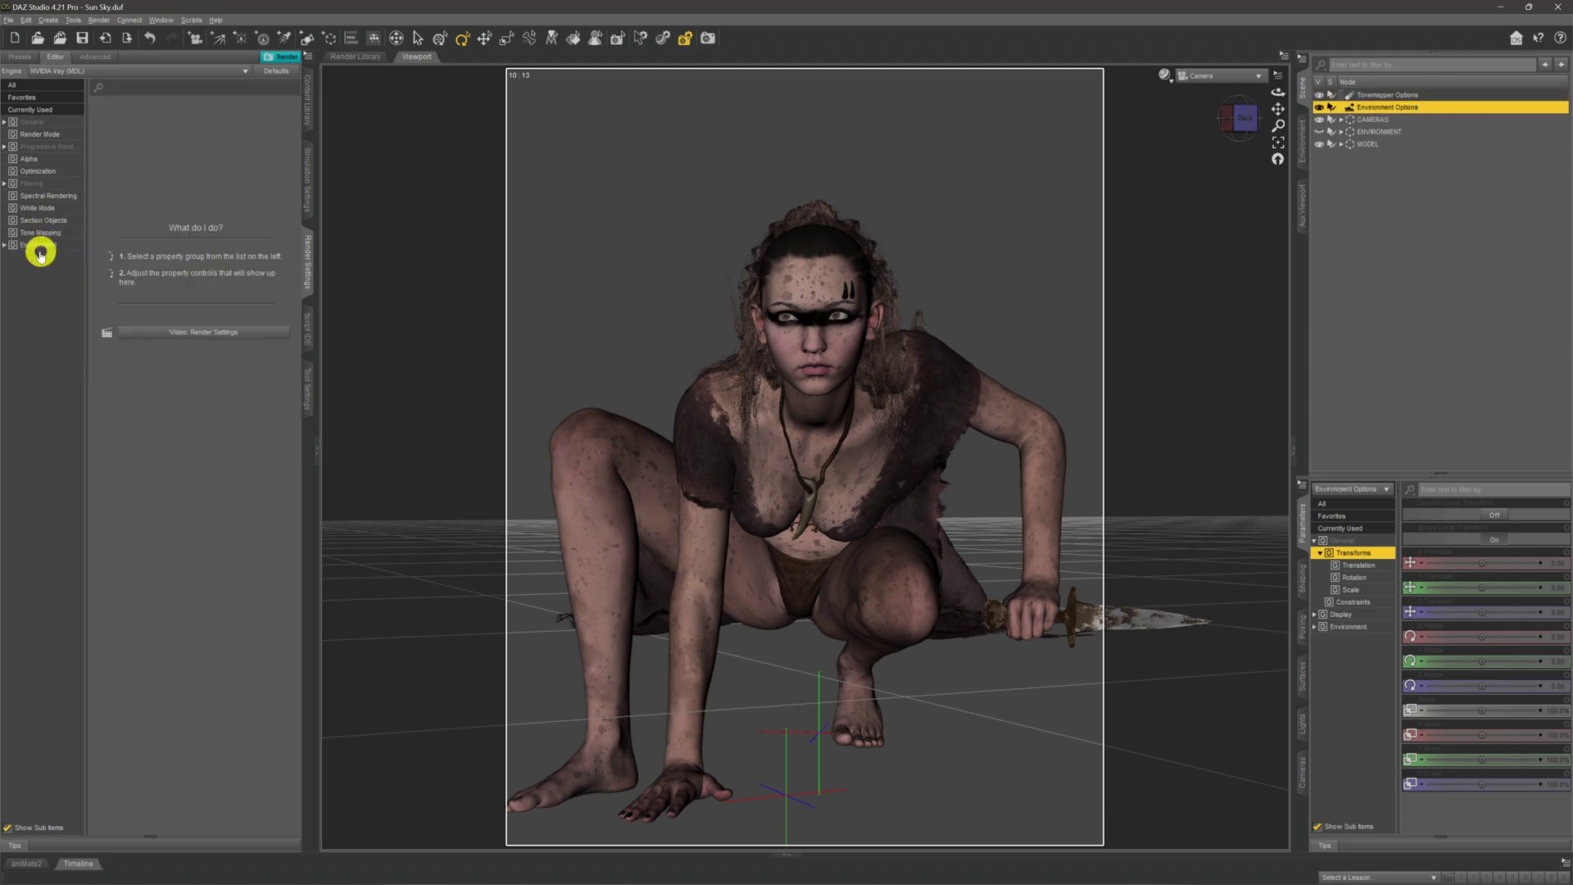
click(36, 245)
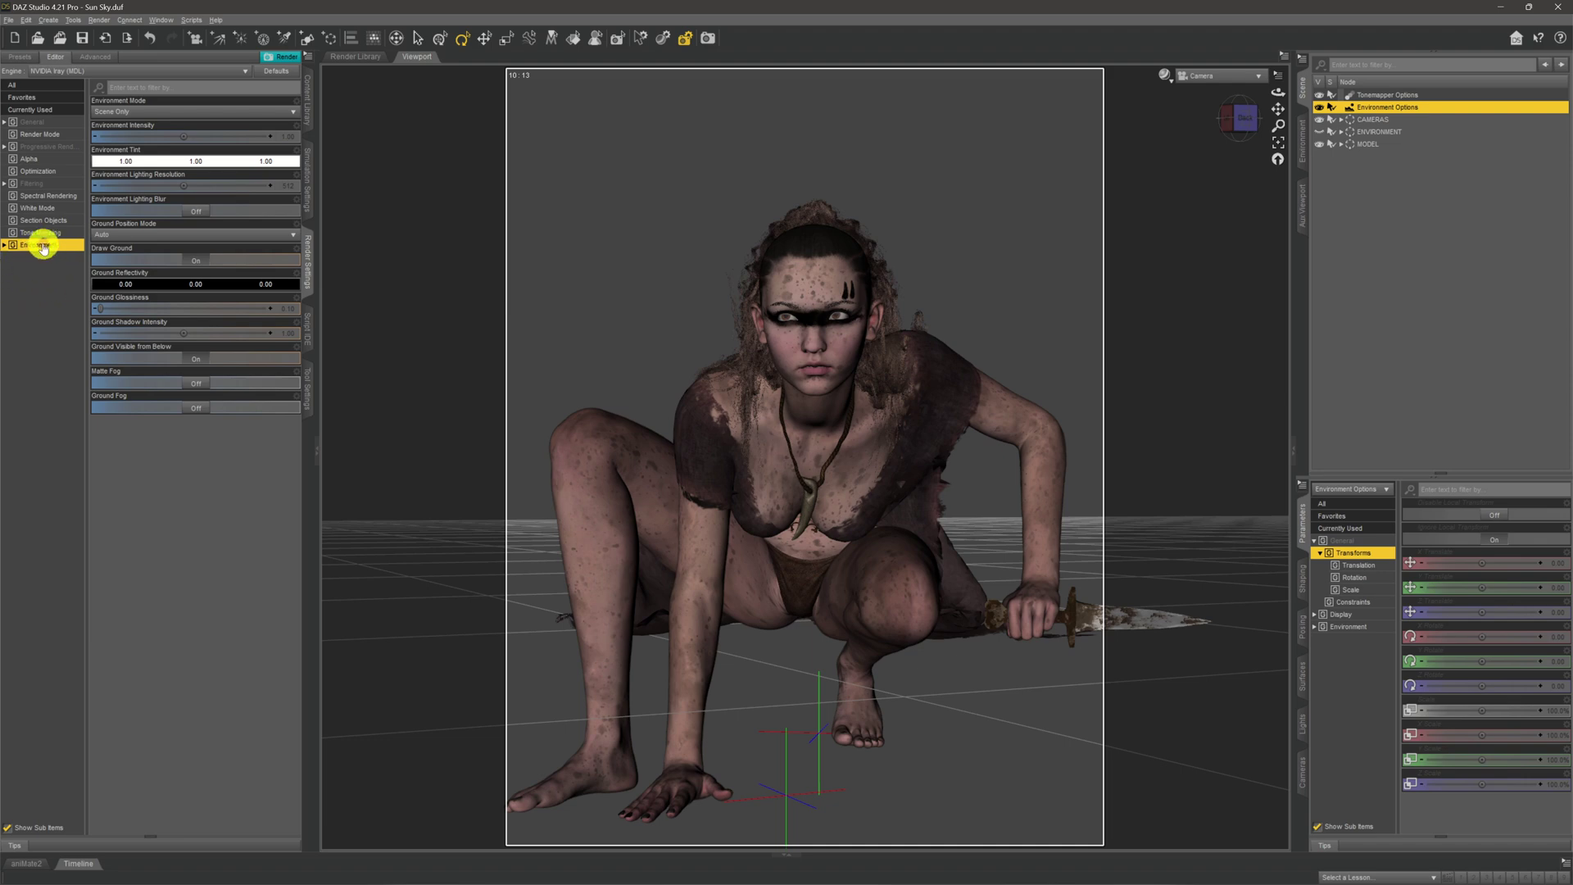
click(201, 115)
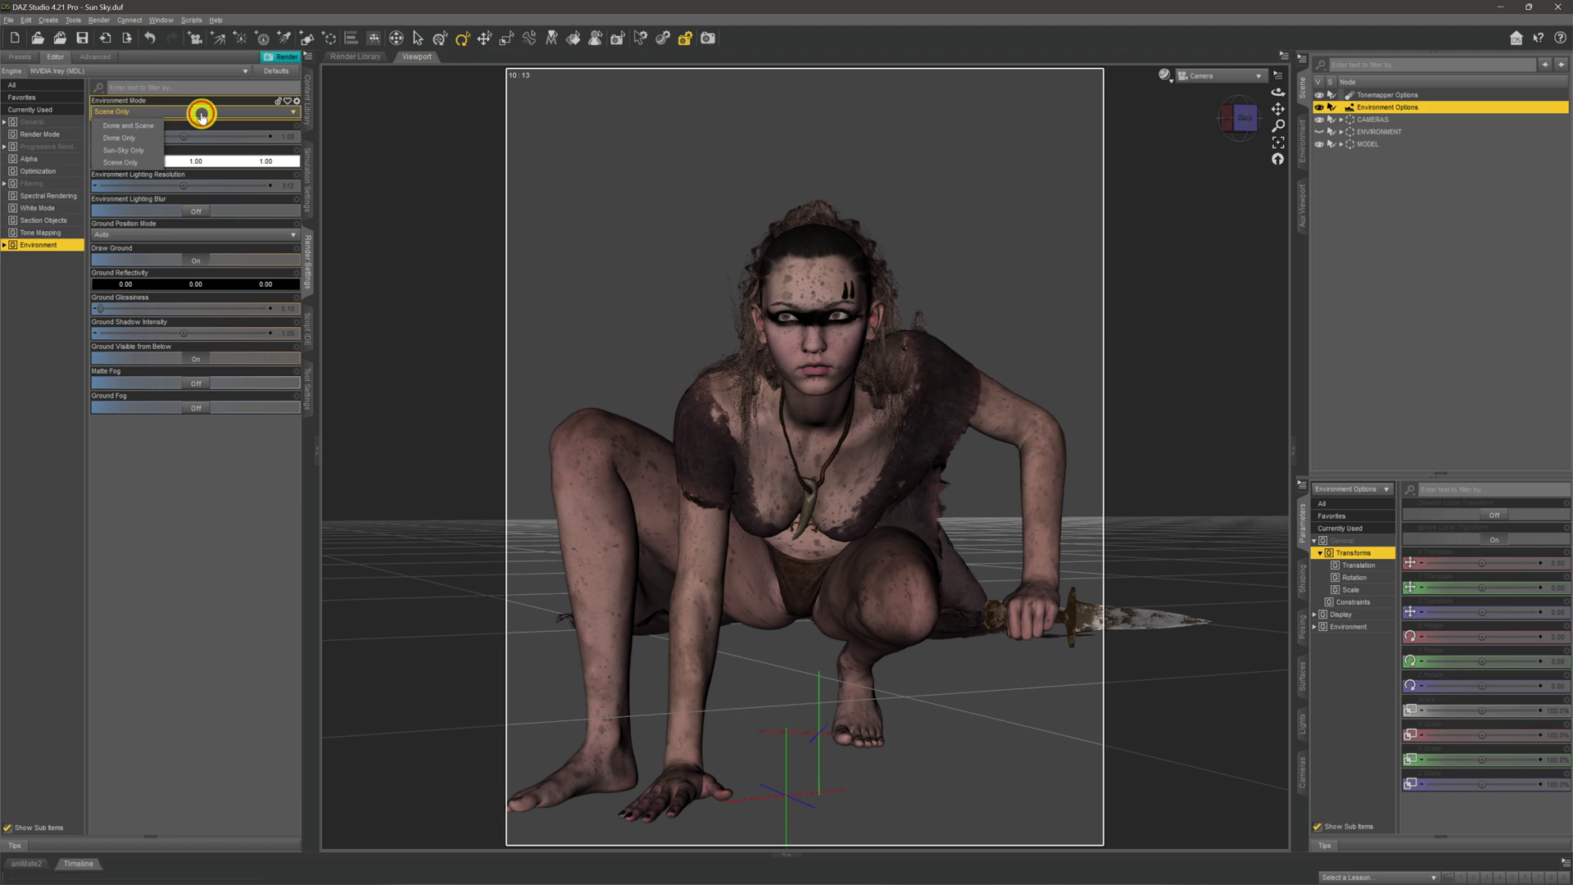
click(151, 151)
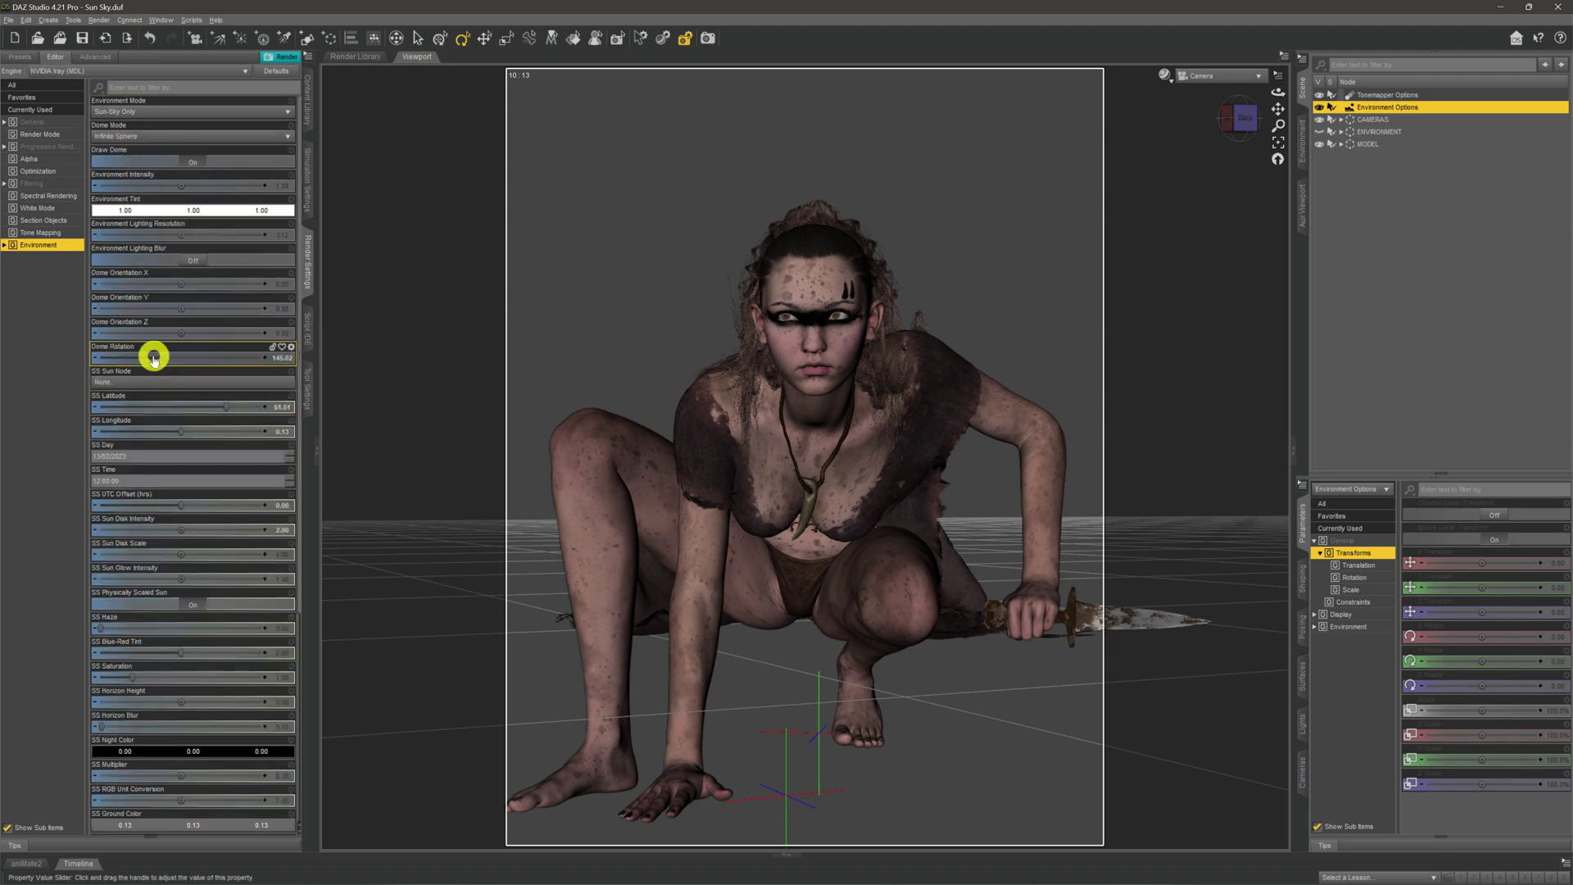
scroll(152, 270, down, 5)
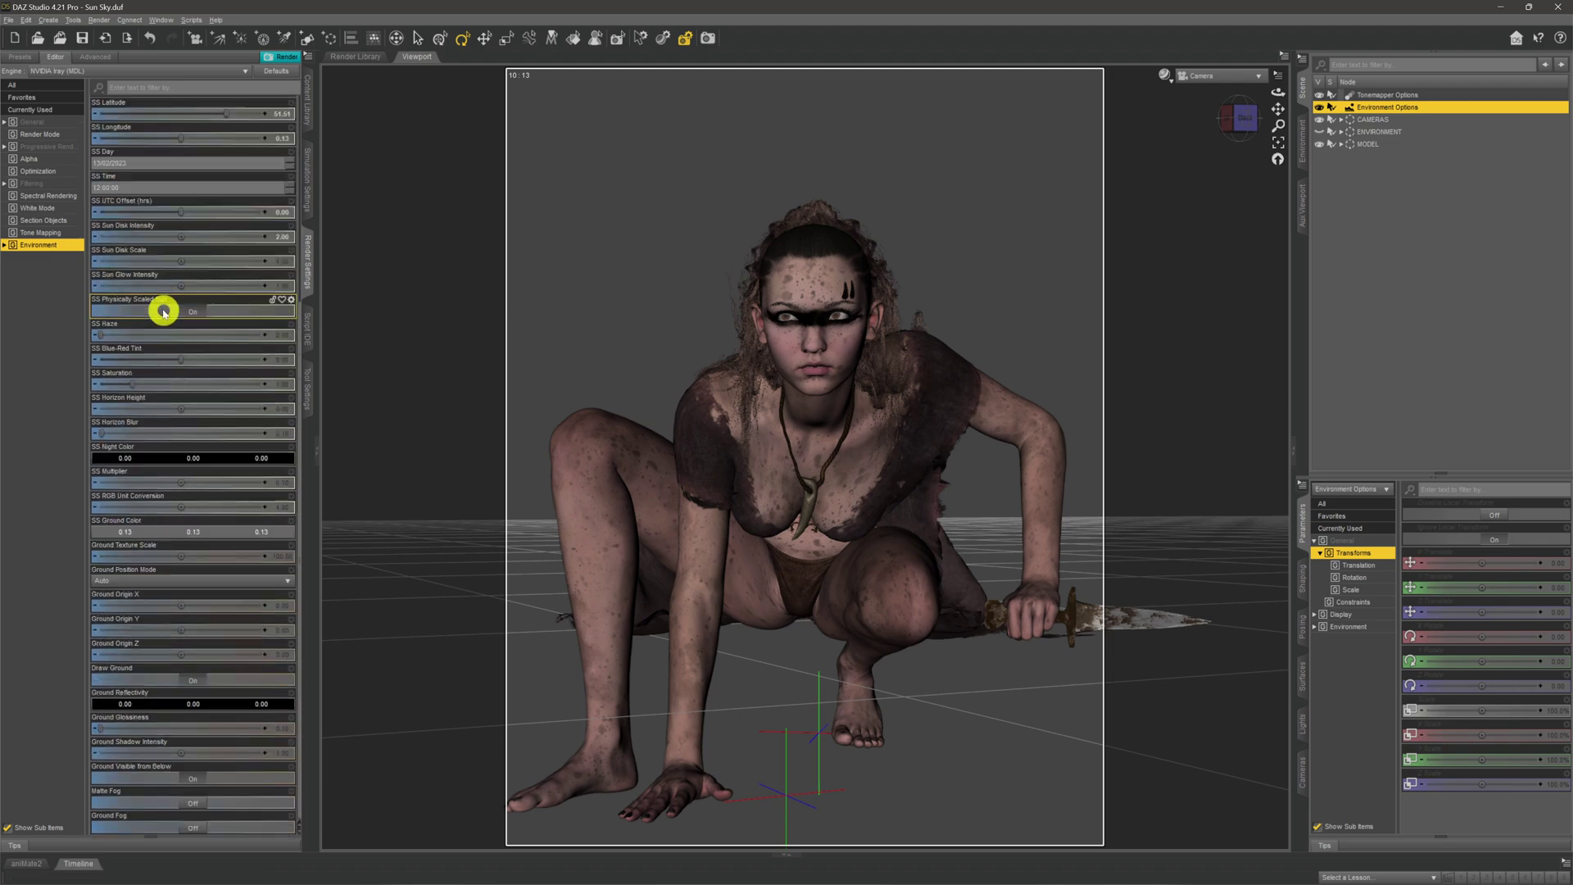
scroll(159, 441, up, 5)
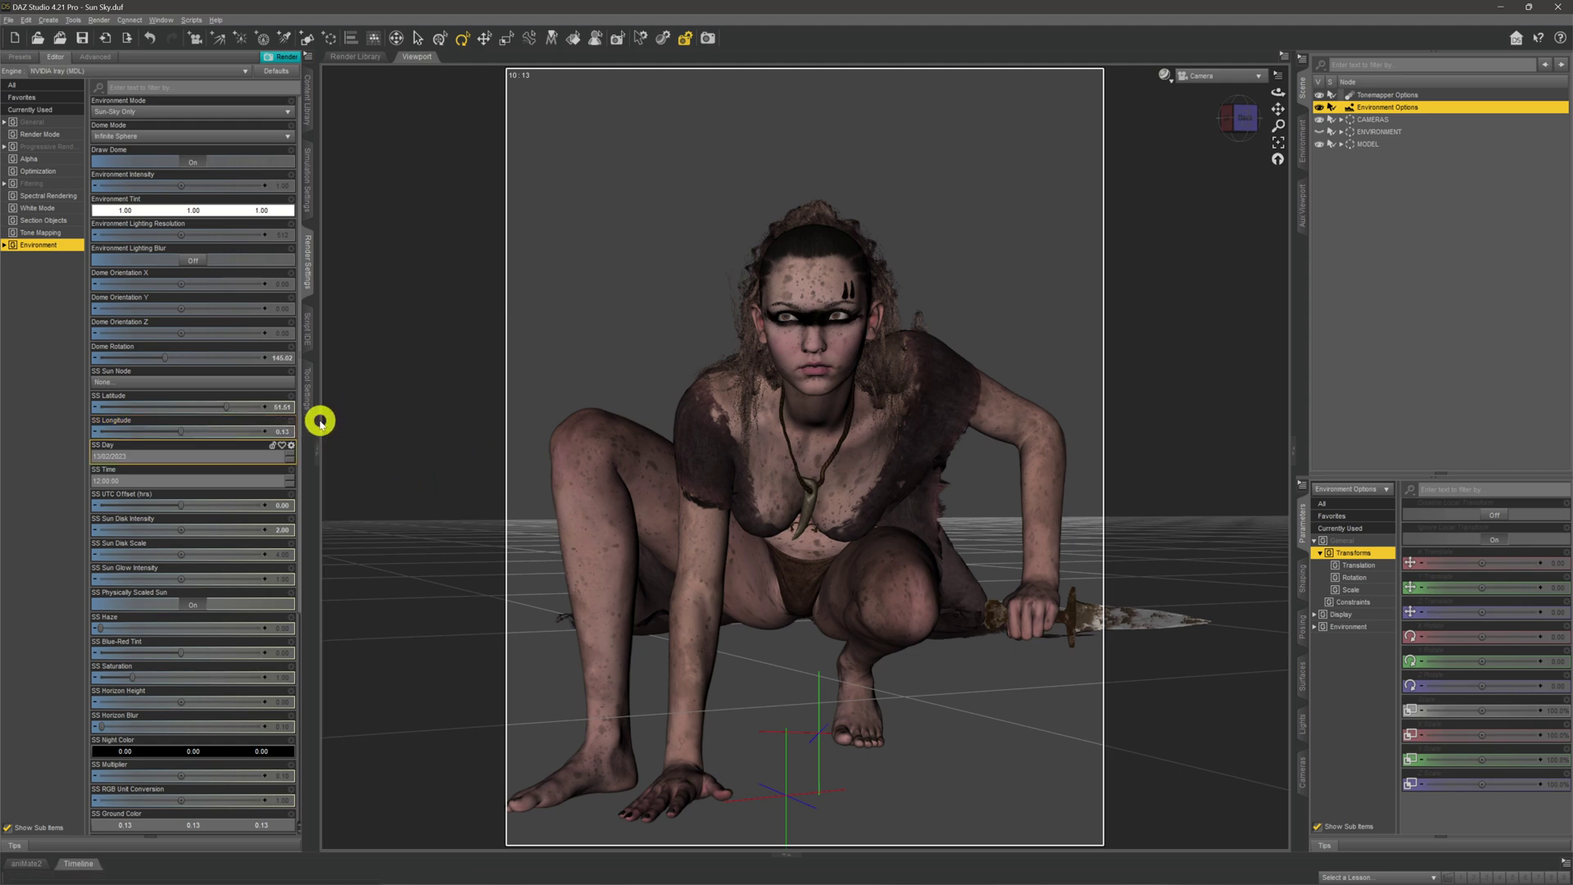
Switch to the browser and examine London's latitude and longitude in the Google results
click(209, 444)
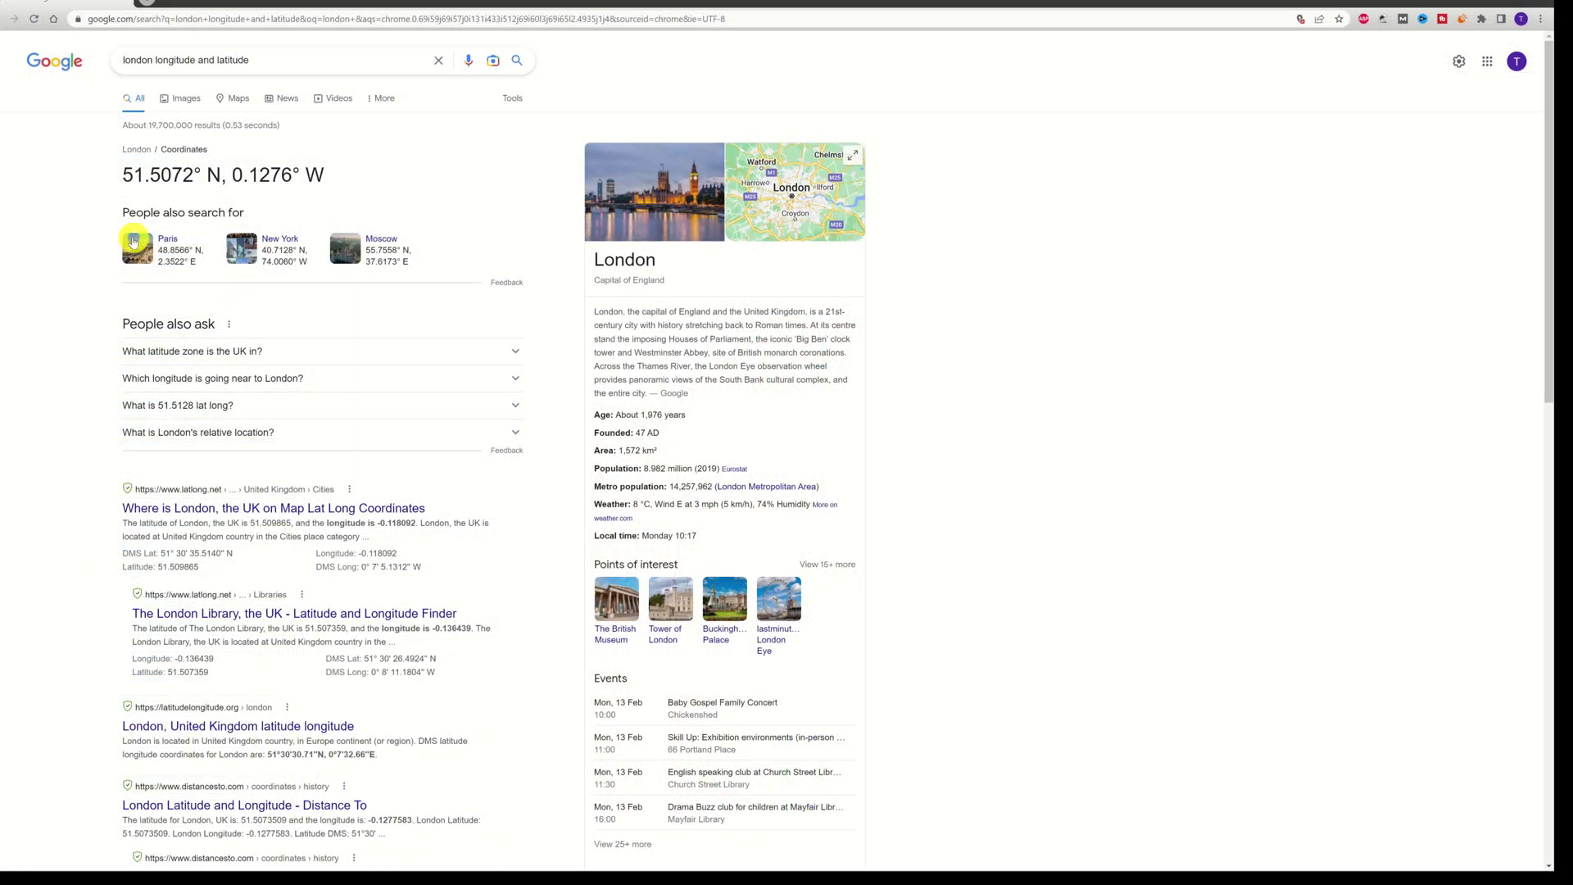
drag(122, 174, 305, 176)
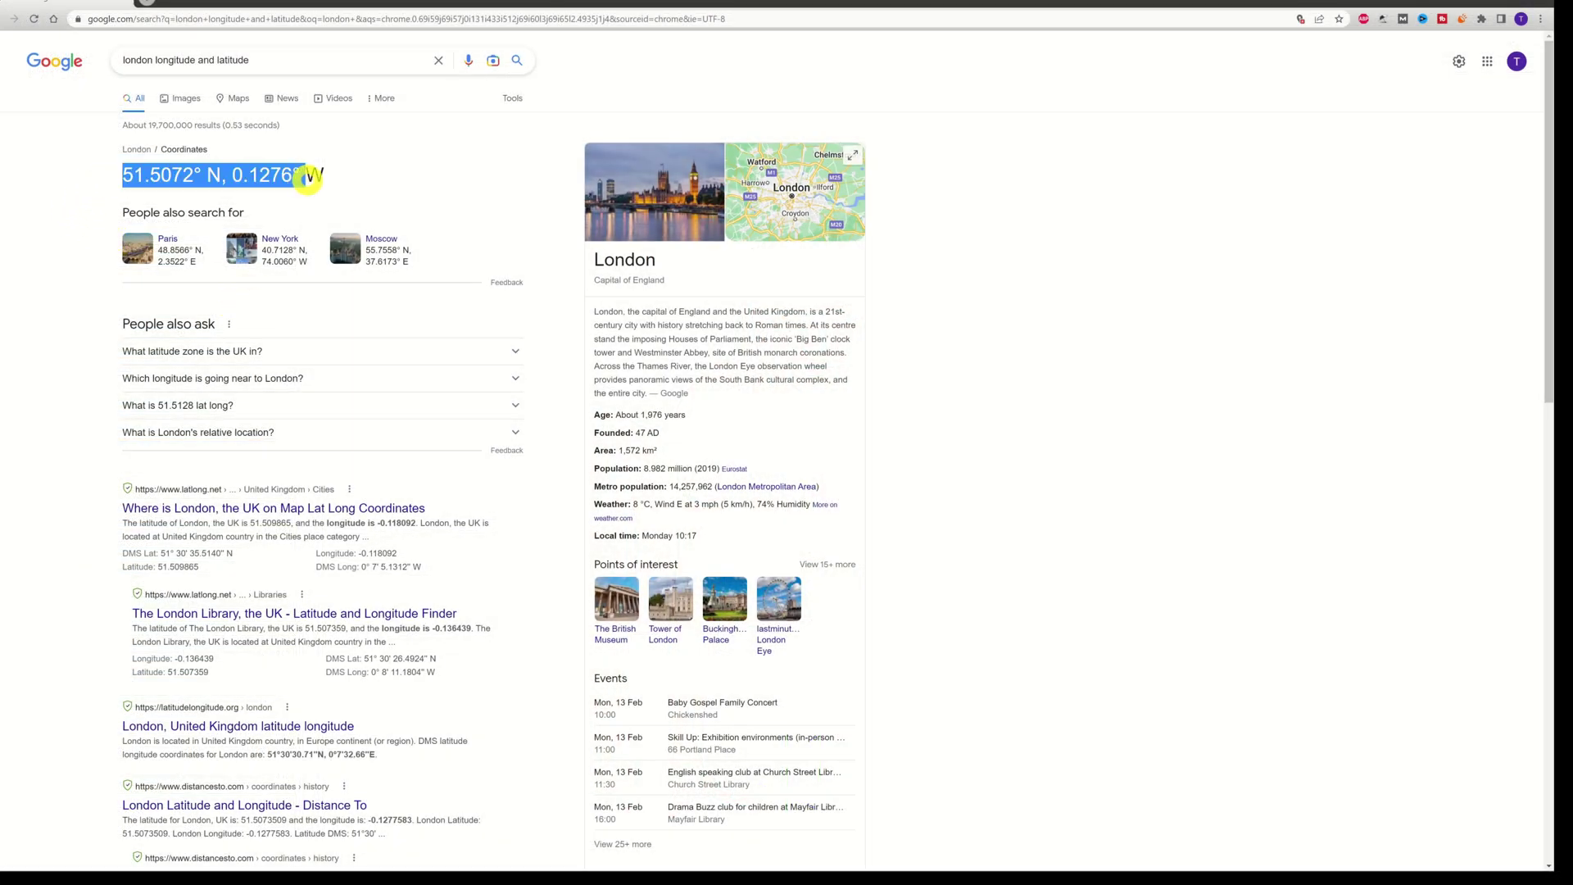
click(979, 381)
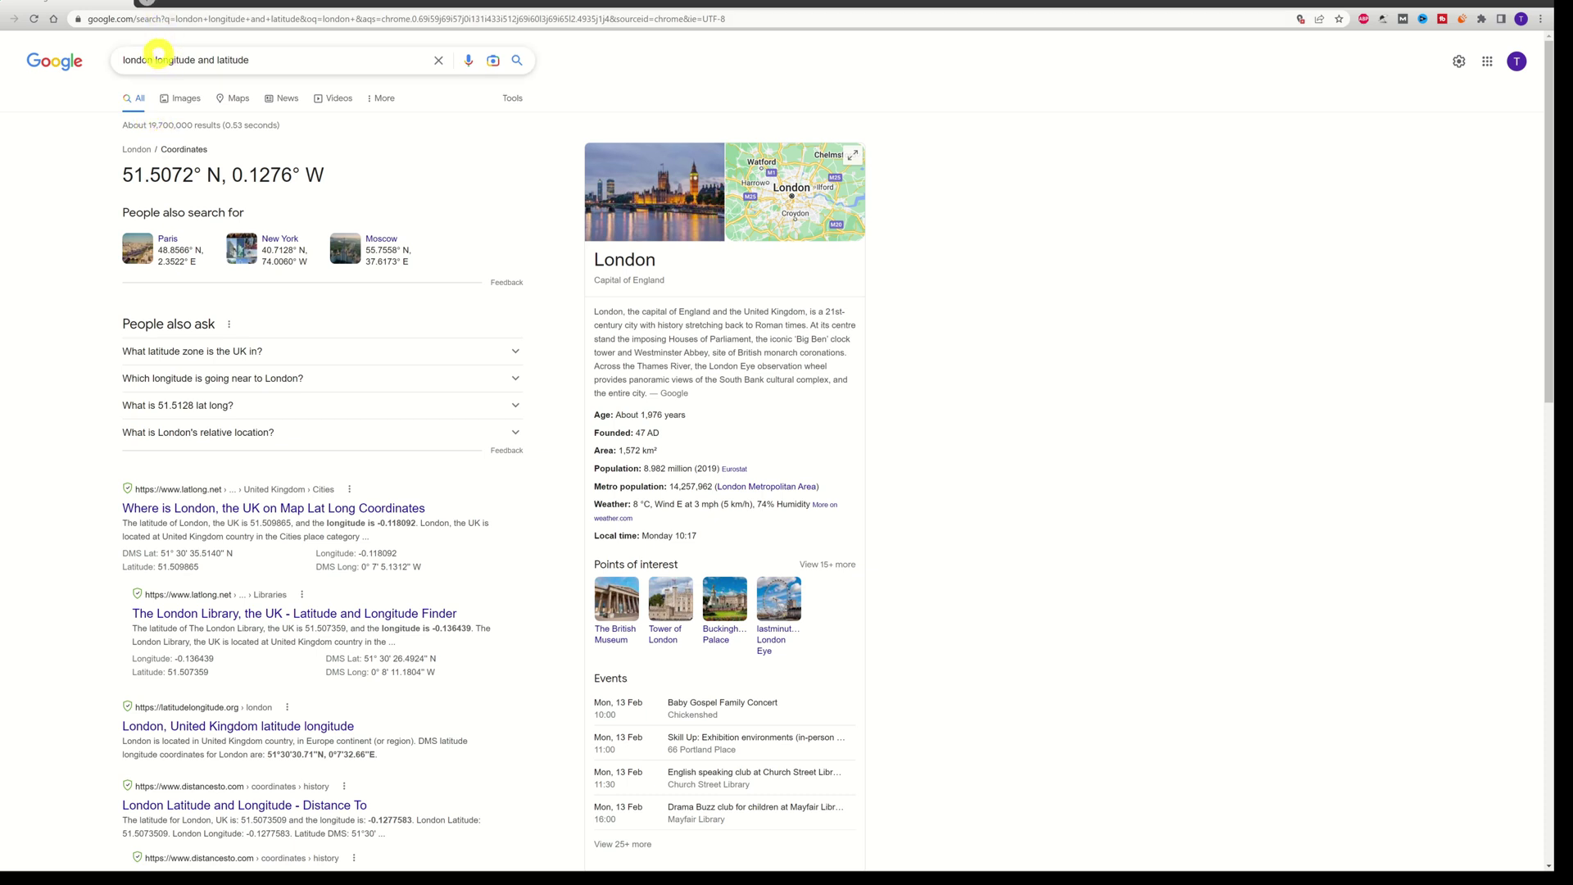
drag(121, 175, 327, 175)
click(1034, 370)
drag(118, 175, 281, 175)
click(86, 215)
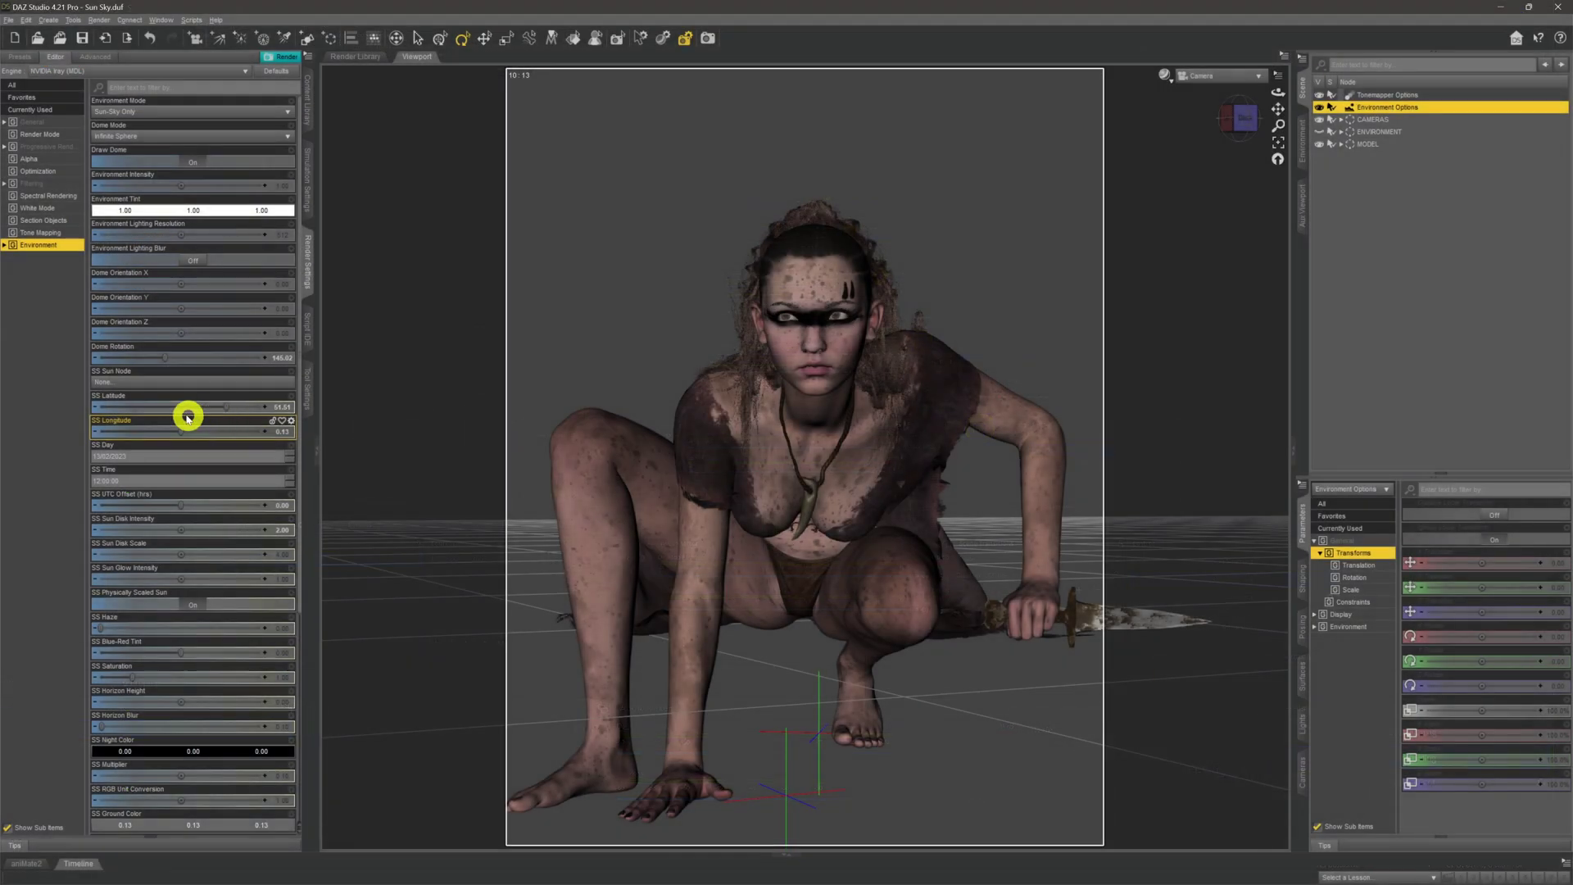
Switch back to DAZ Studio and set the viewport draw style to NVIDIA Iray
drag(186, 414, 231, 411)
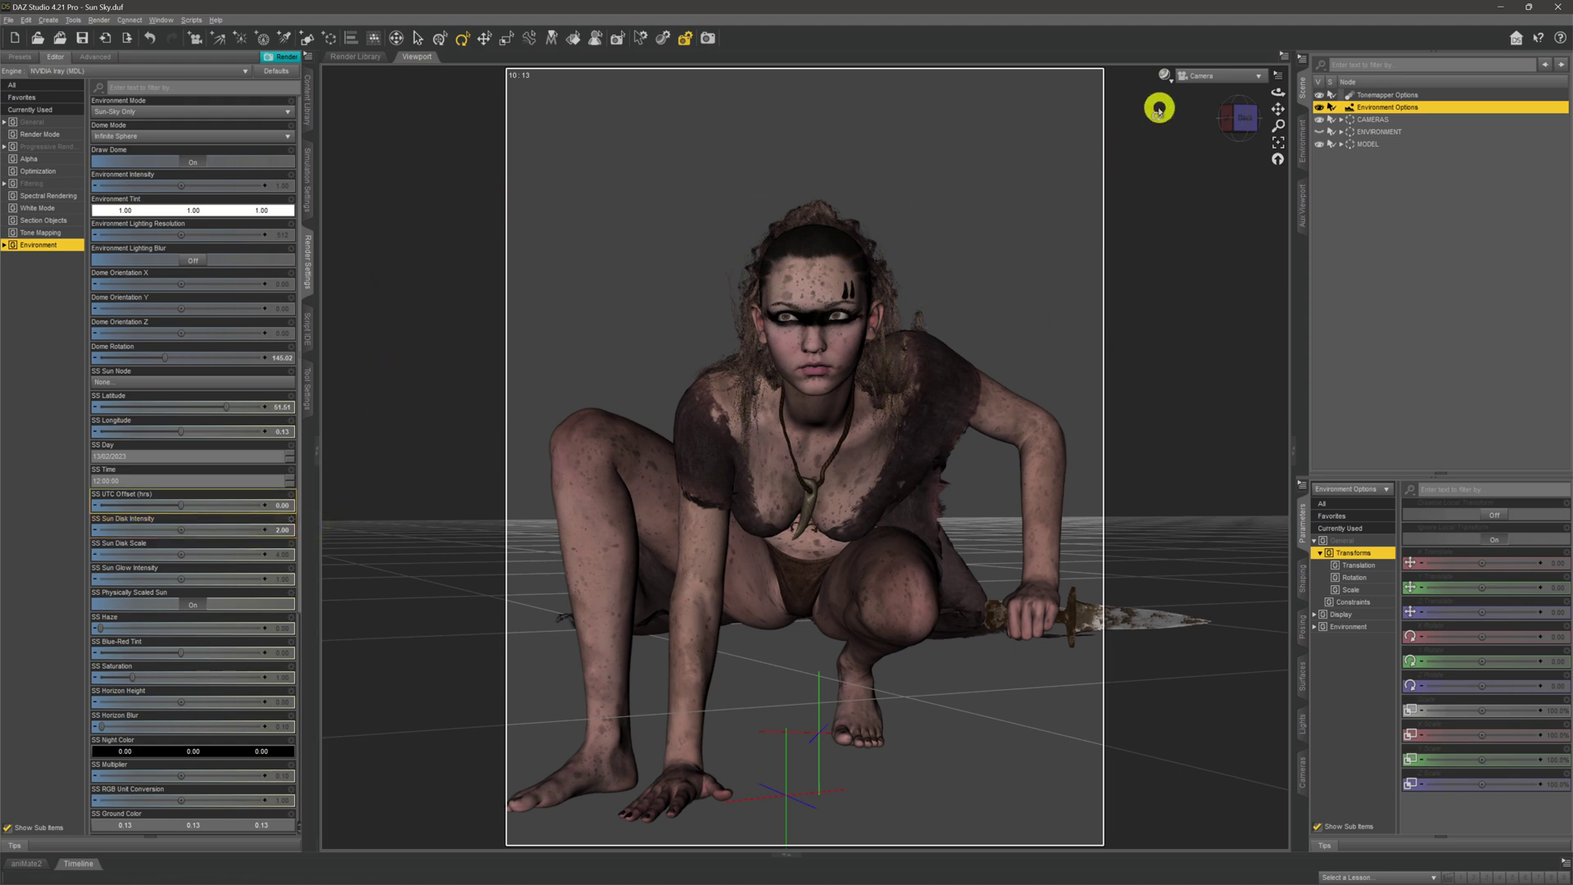
click(1163, 74)
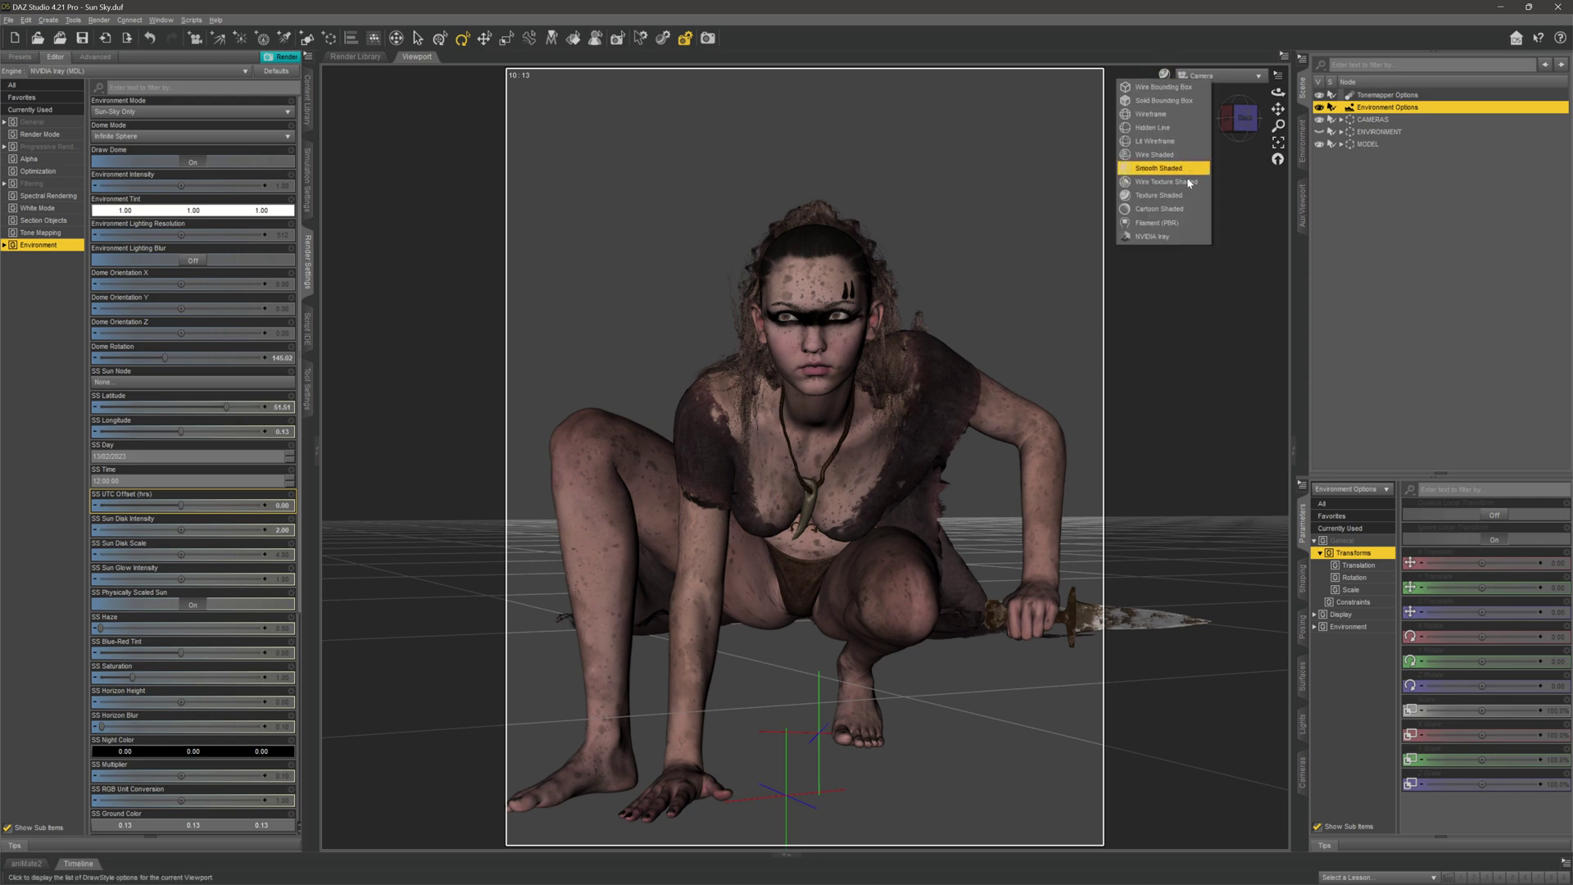
click(1170, 236)
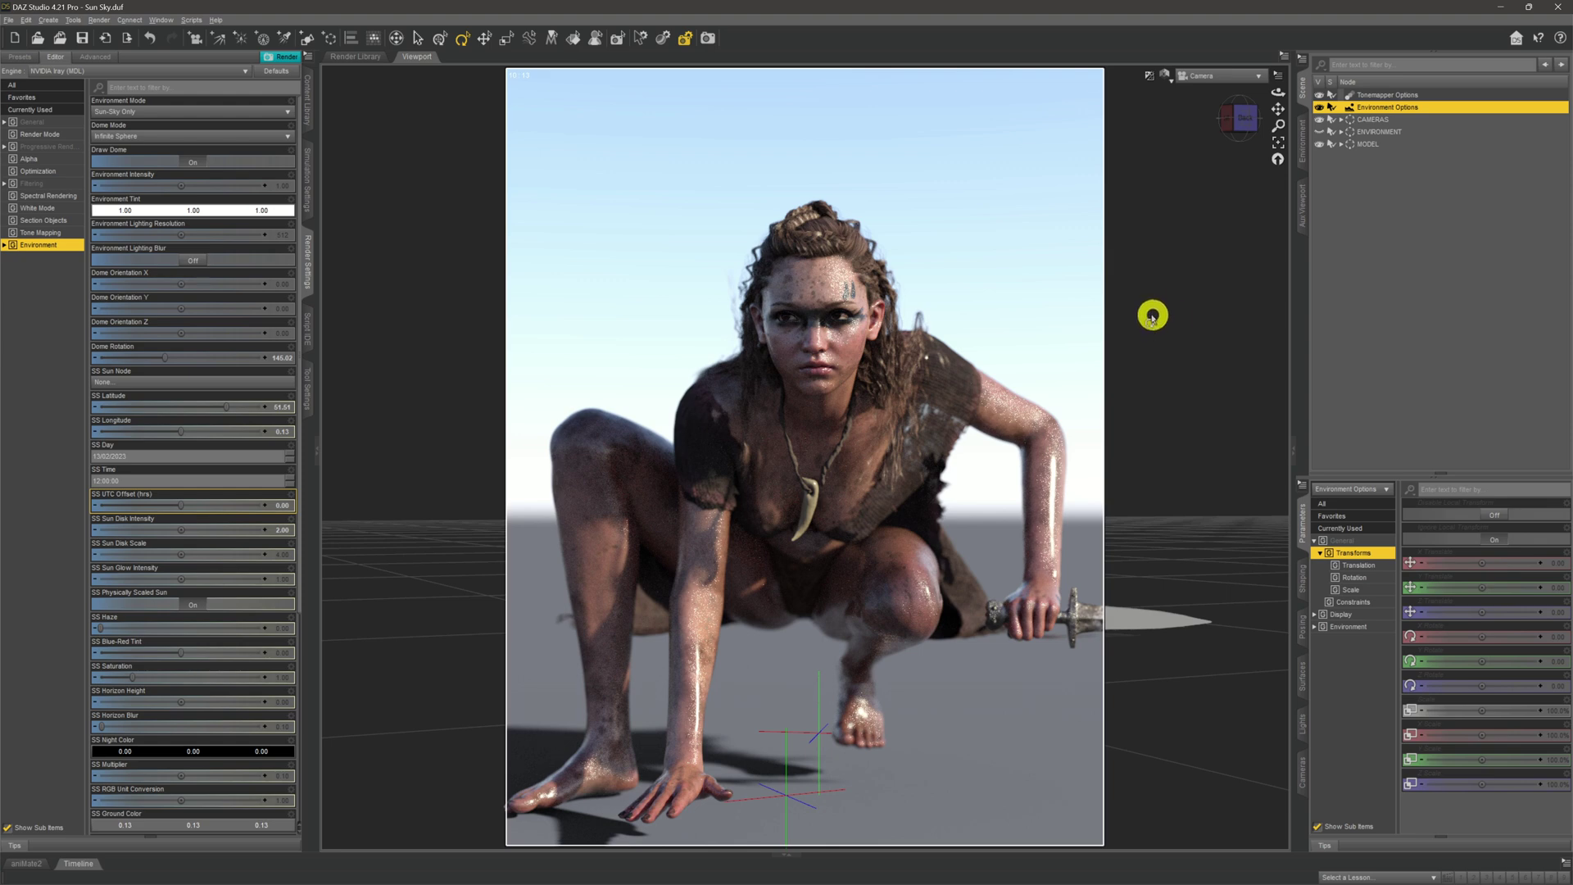
Switch to Perspective View and examine the sun-lit figure and its shadow from other angles
click(1198, 76)
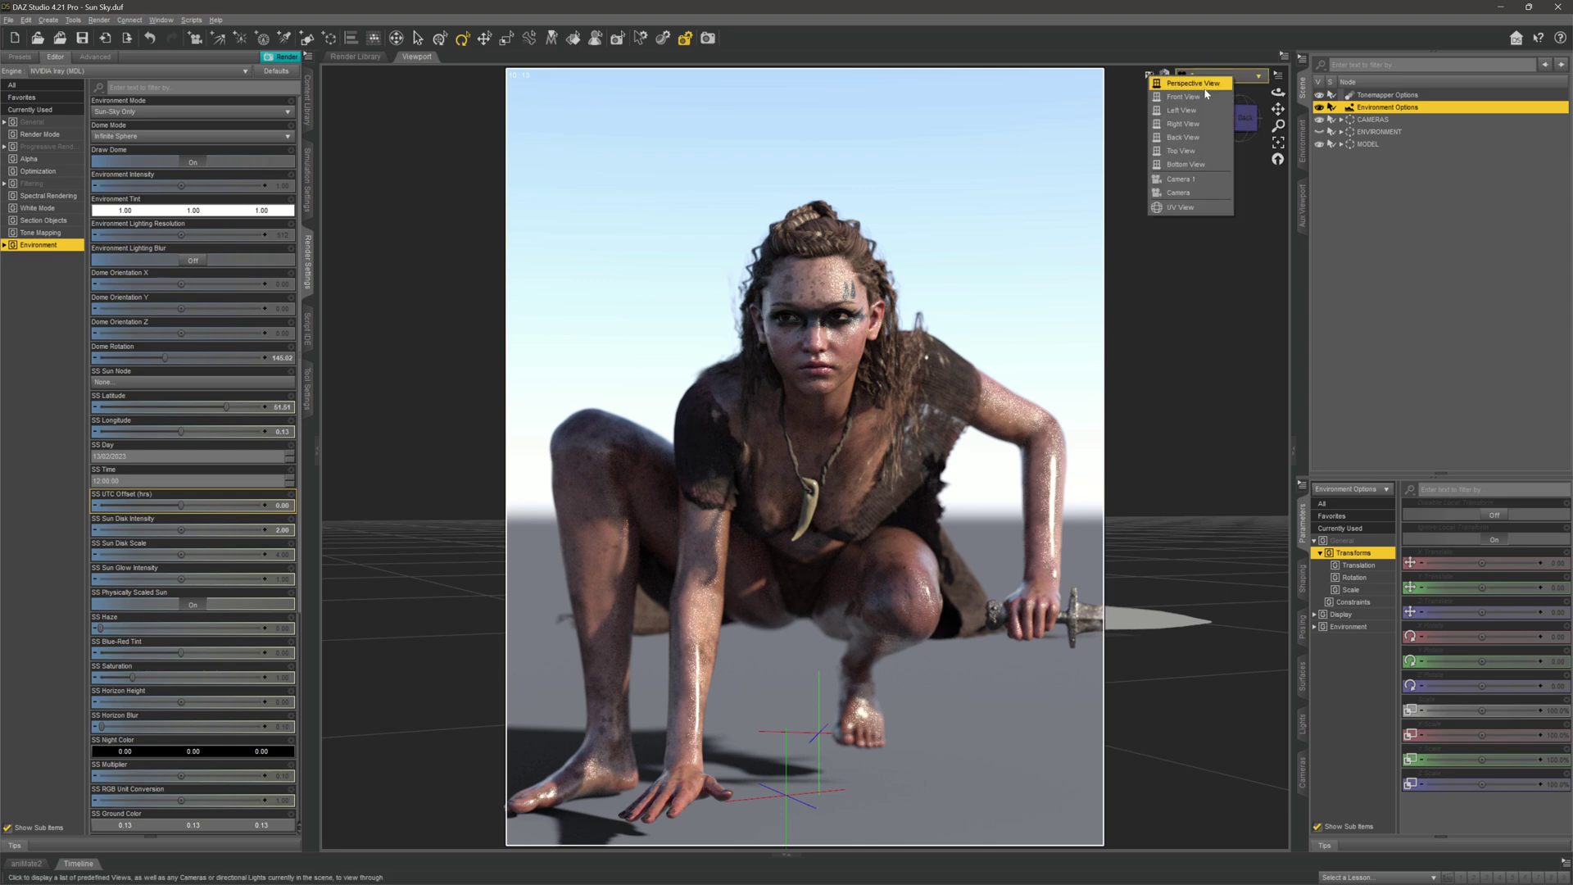
click(1201, 82)
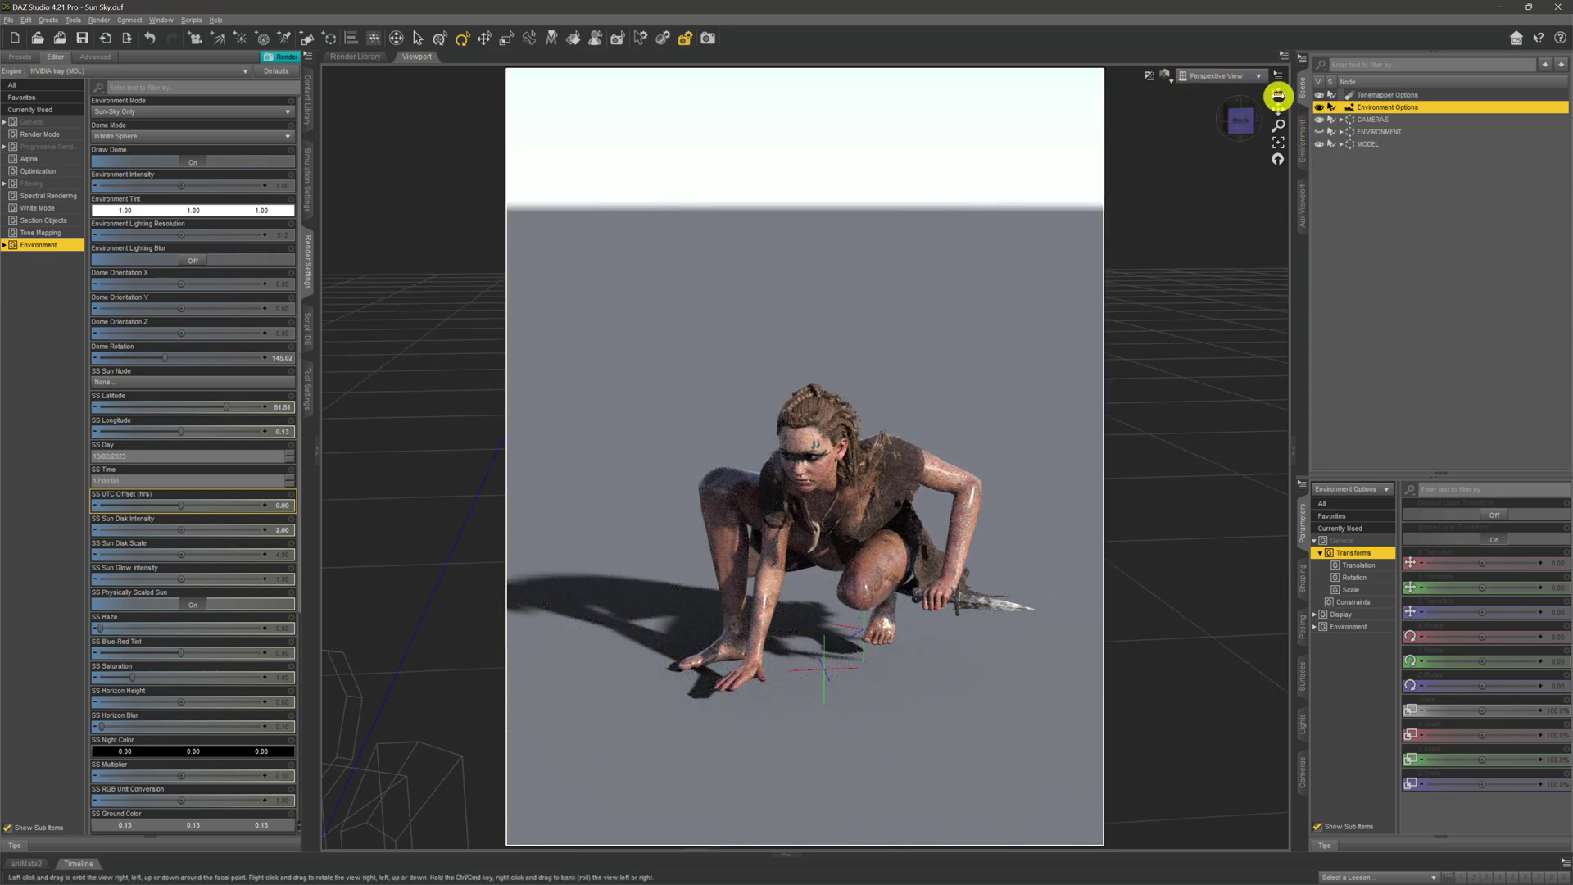
mouse_move(1278, 95)
mouse_down()
mouse_move(1398, 95)
mouse_move(1279, 97)
mouse_up()
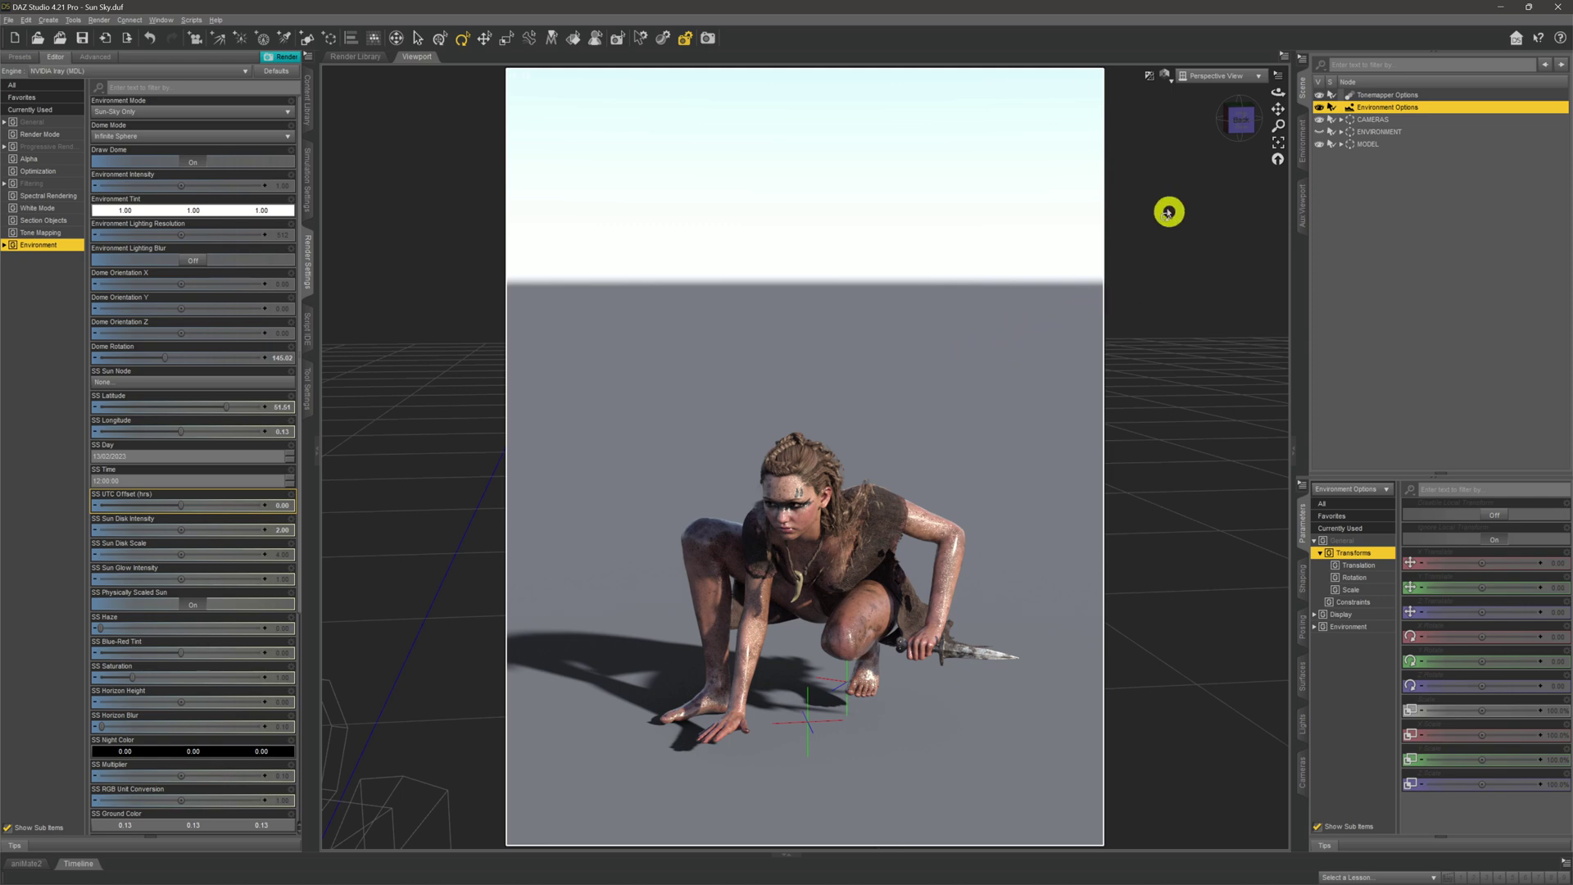
mouse_move(1273, 94)
mouse_down()
mouse_move(1258, 95)
mouse_move(1333, 95)
mouse_move(1274, 109)
mouse_up()
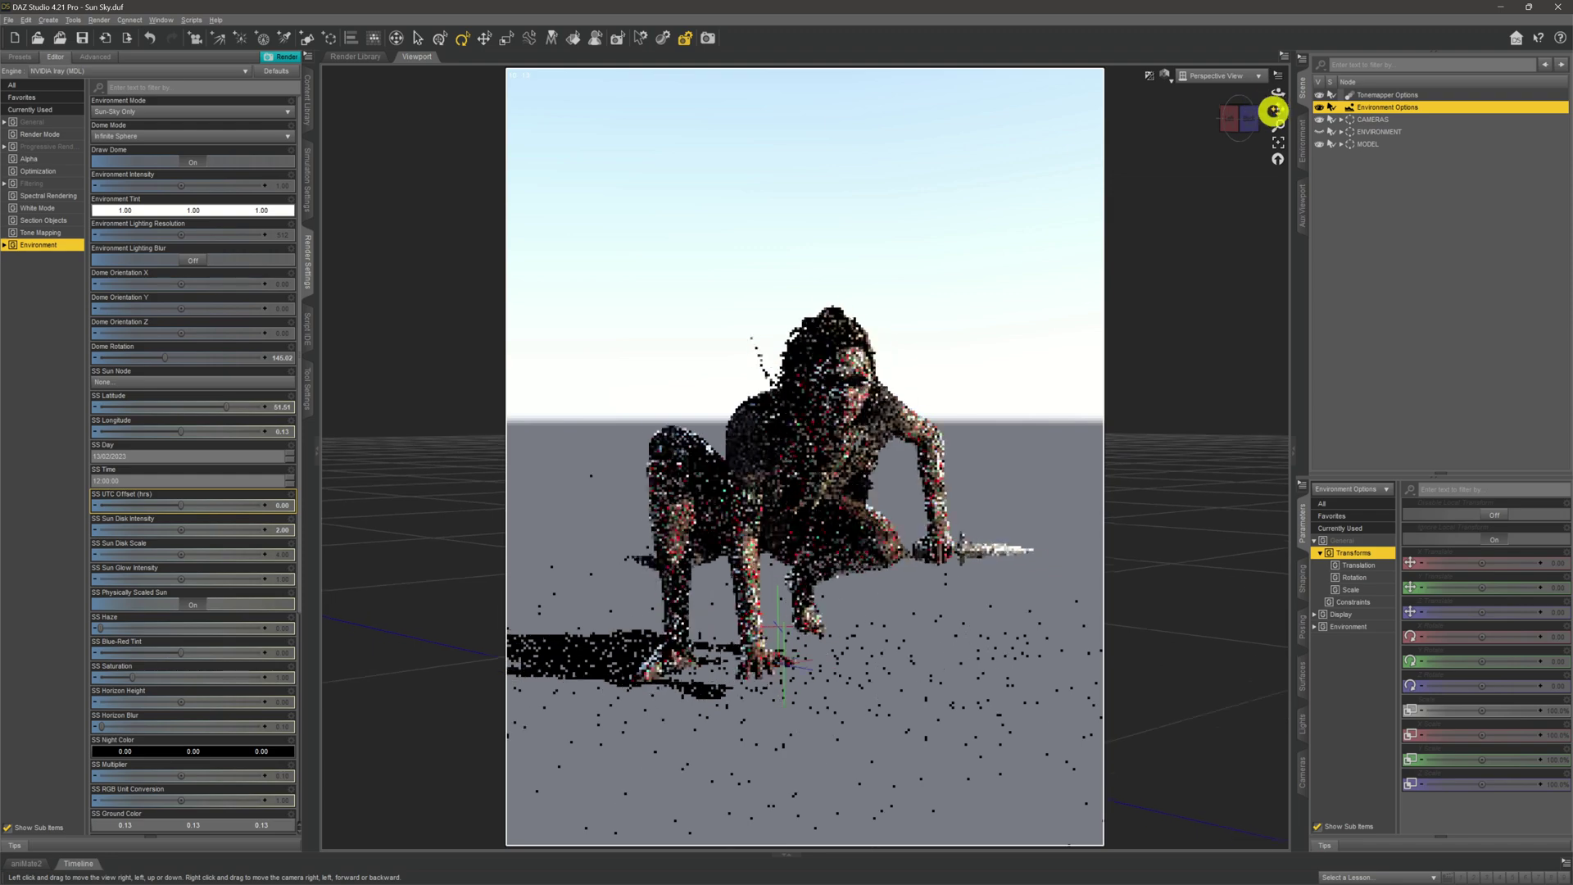
scroll(992, 410, up, 5)
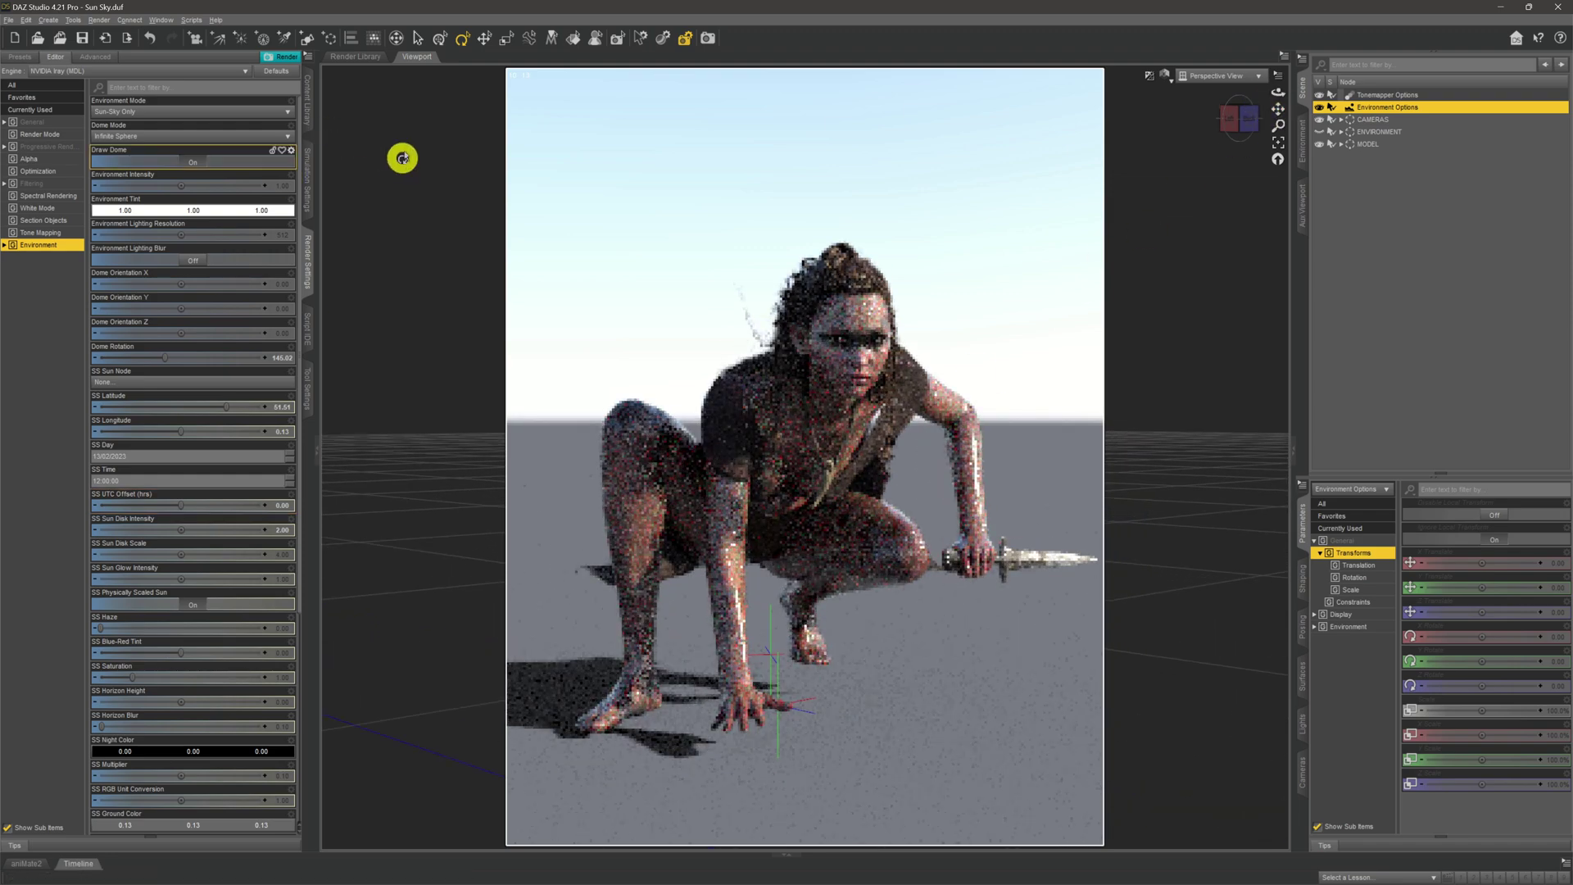
Create a new spotlight named SpotLight with the default settings applied
click(58, 21)
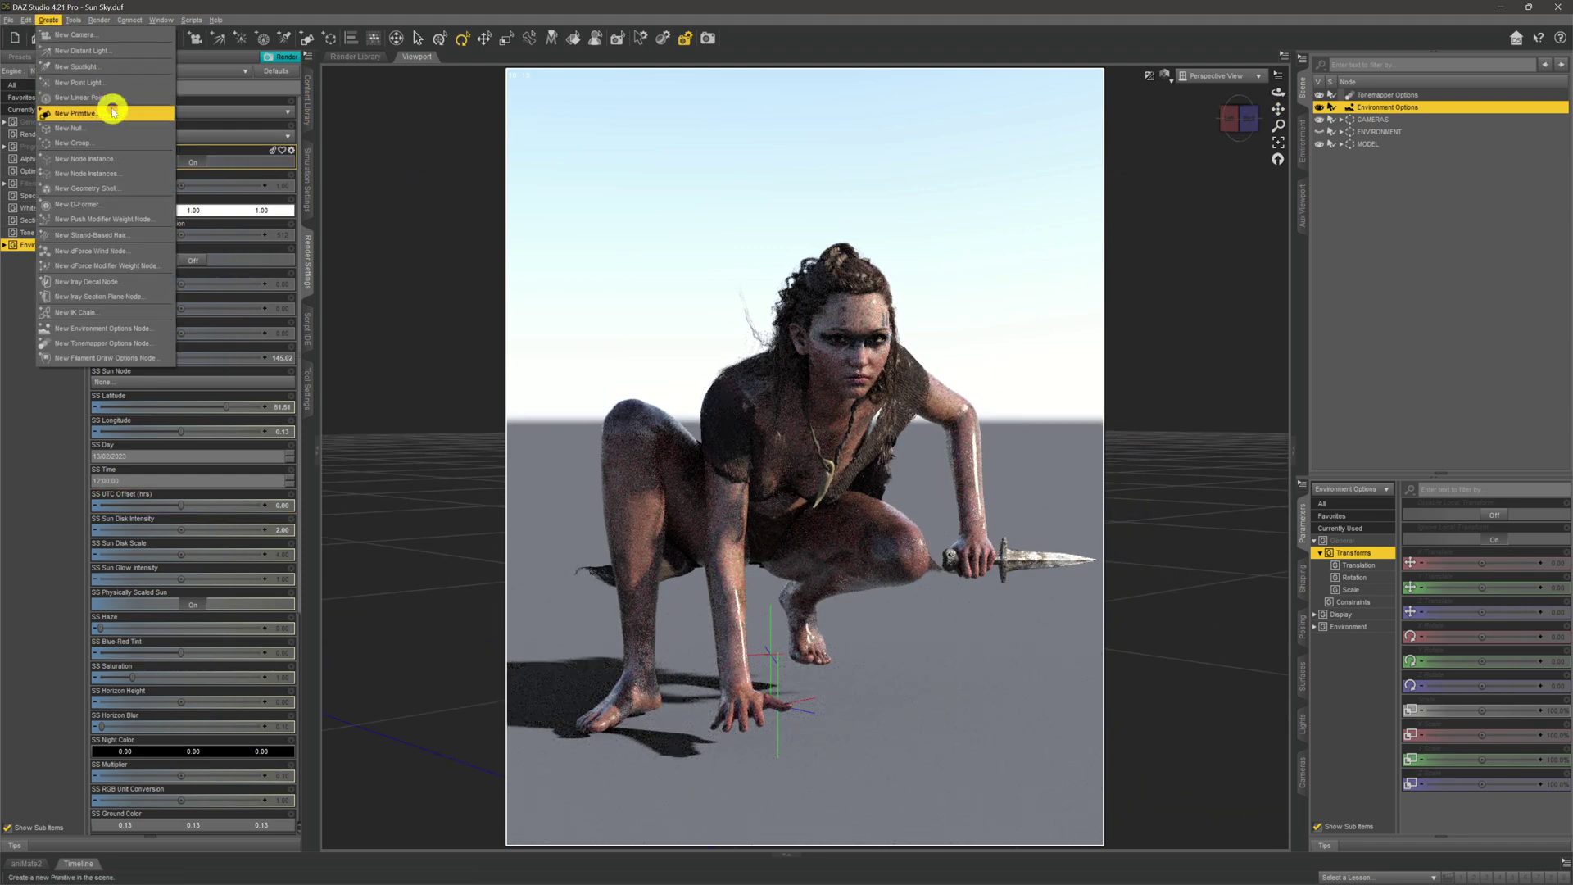
click(135, 74)
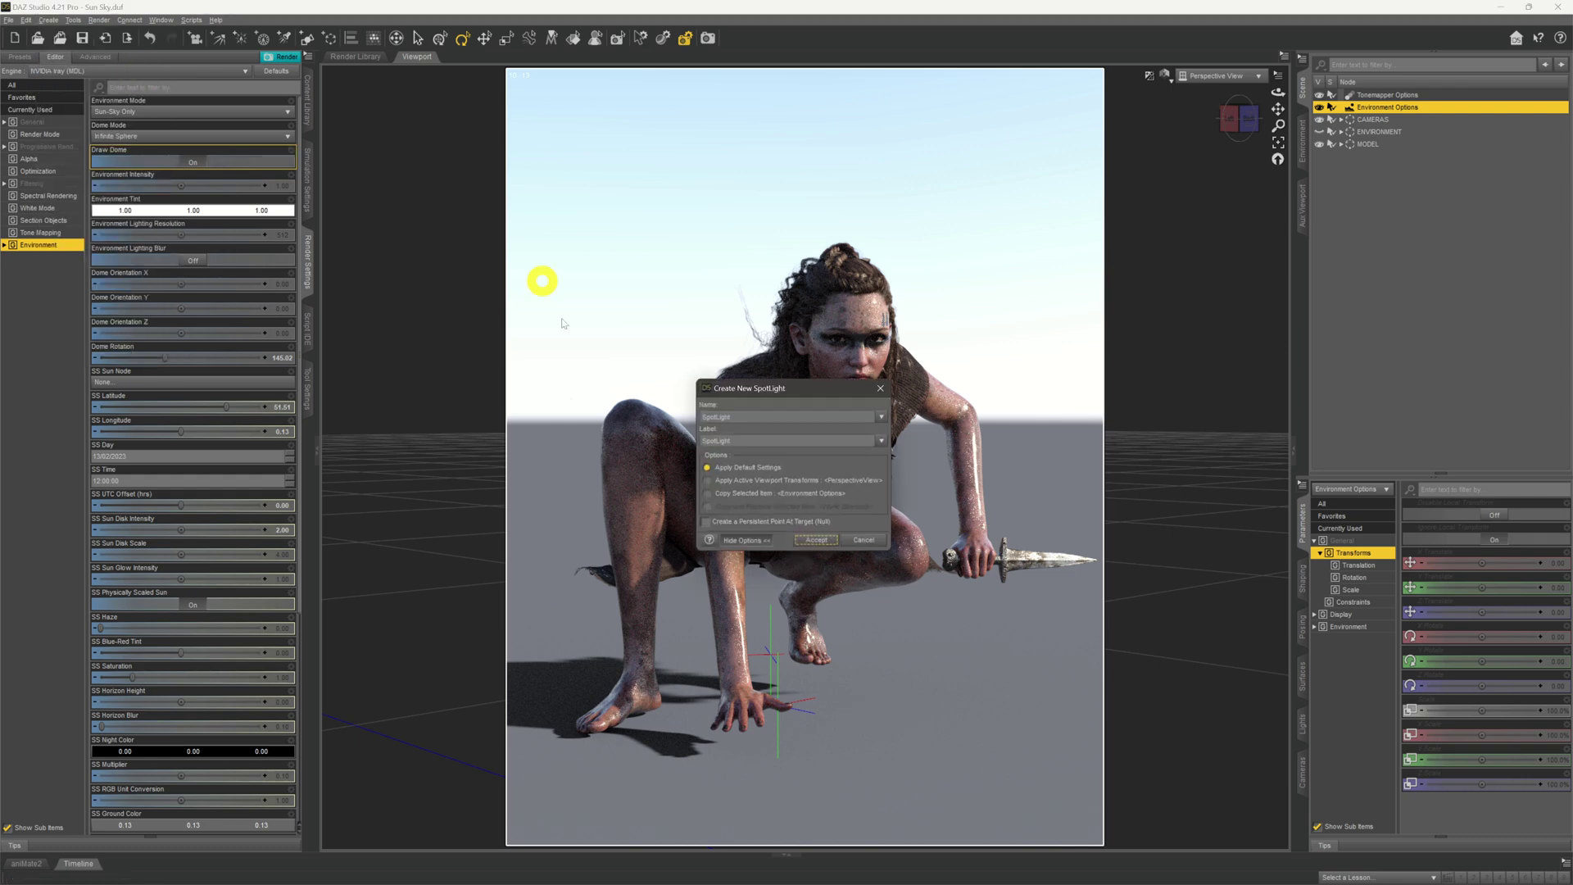
click(816, 540)
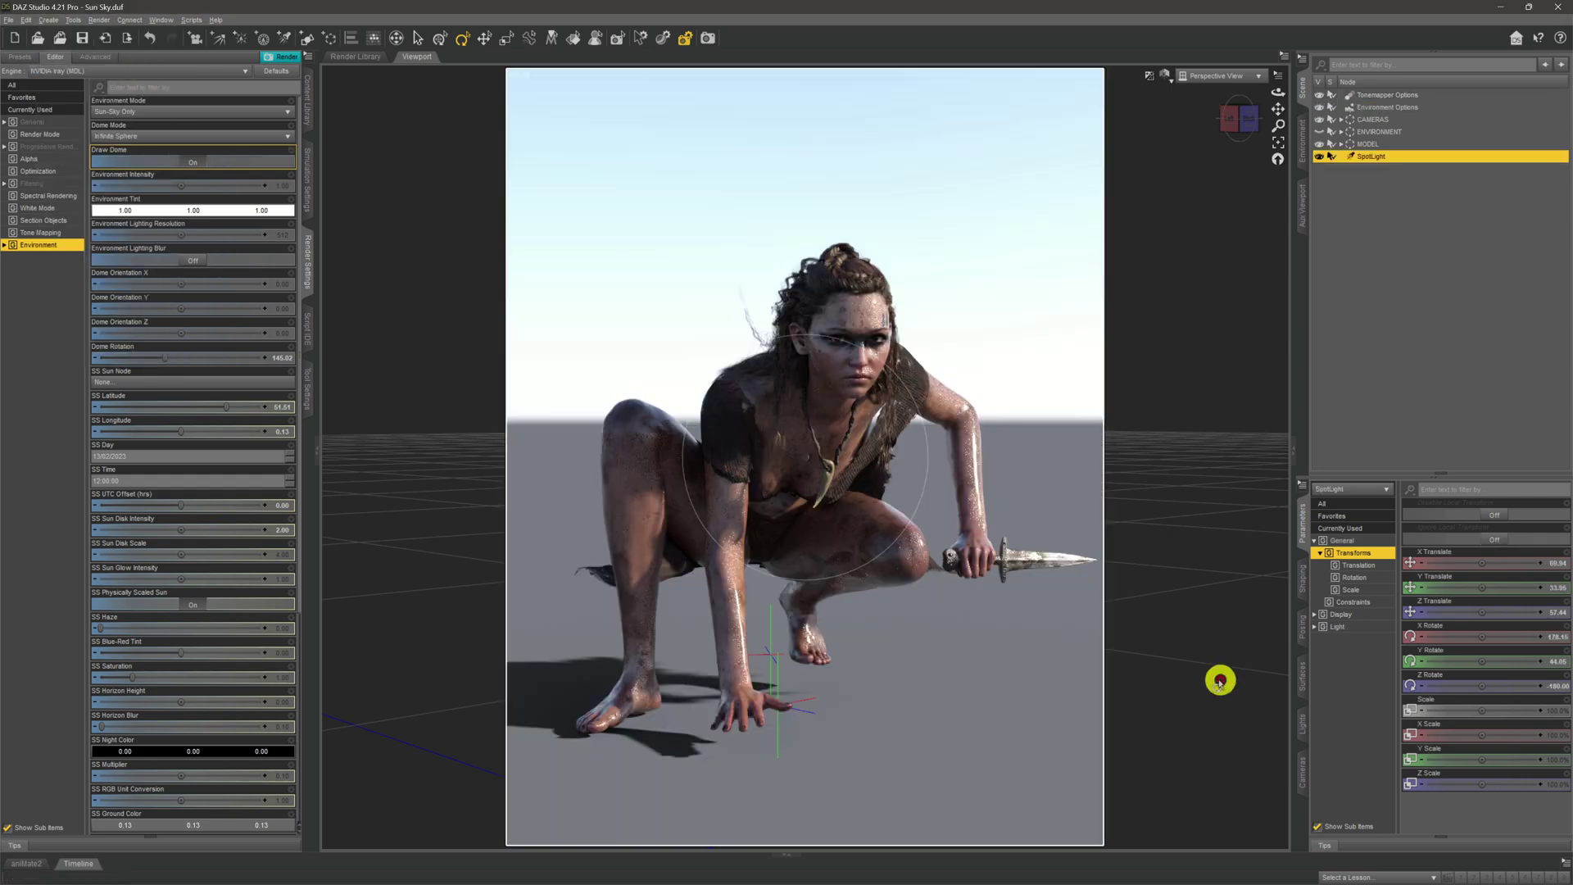
Greatly increase the spotlight's Luminous Flux (Lumen) in its Light properties
click(1344, 625)
scroll(1450, 680, down, 4)
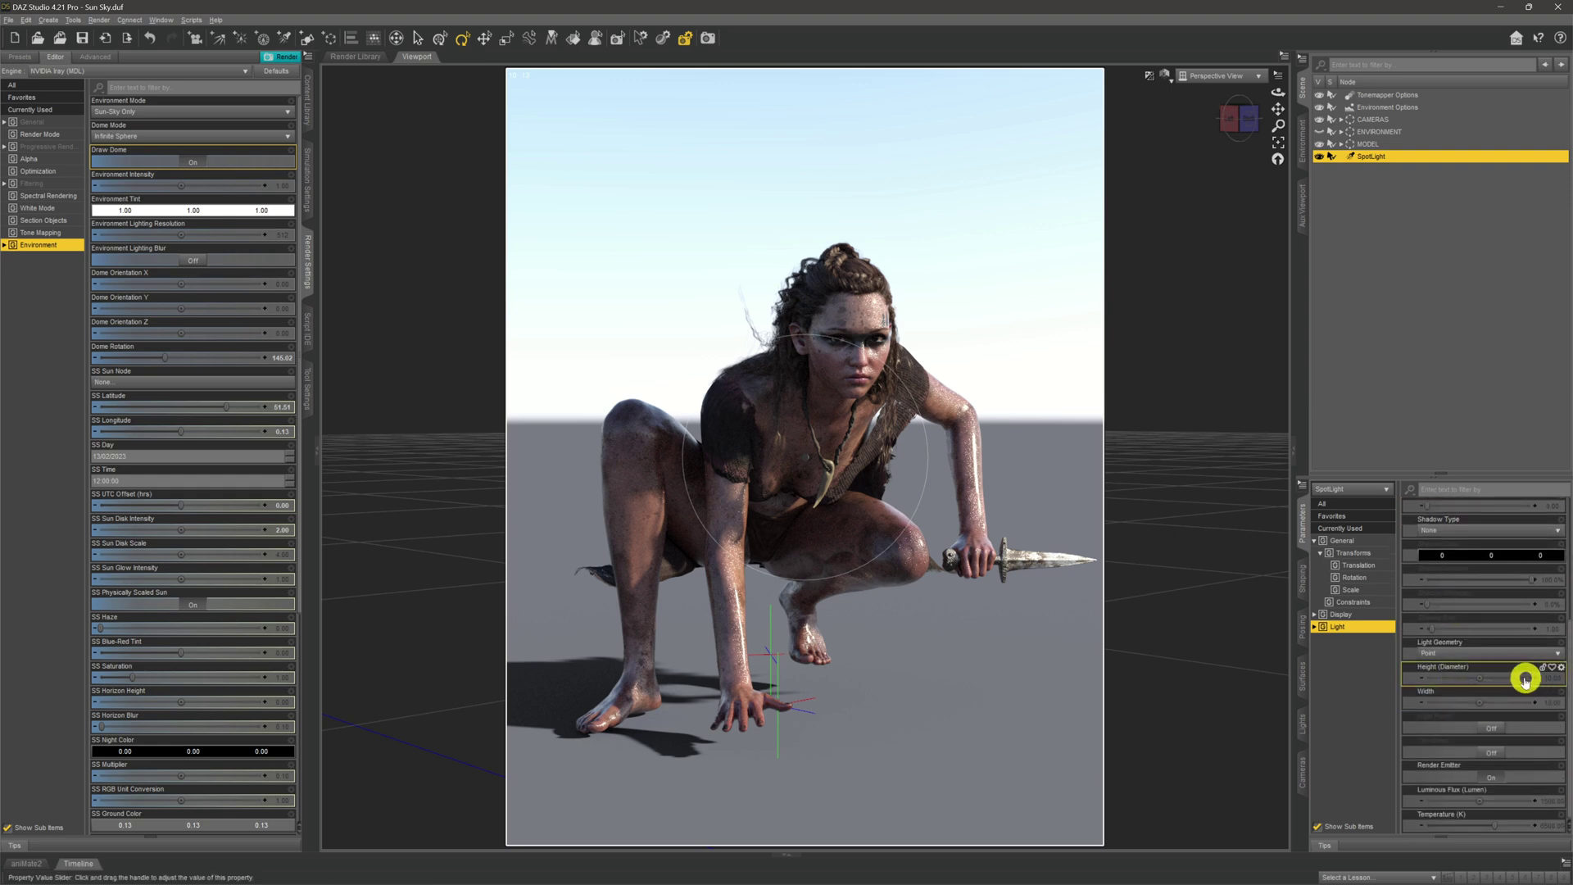
click(1549, 797)
text(000000)
key(Return)
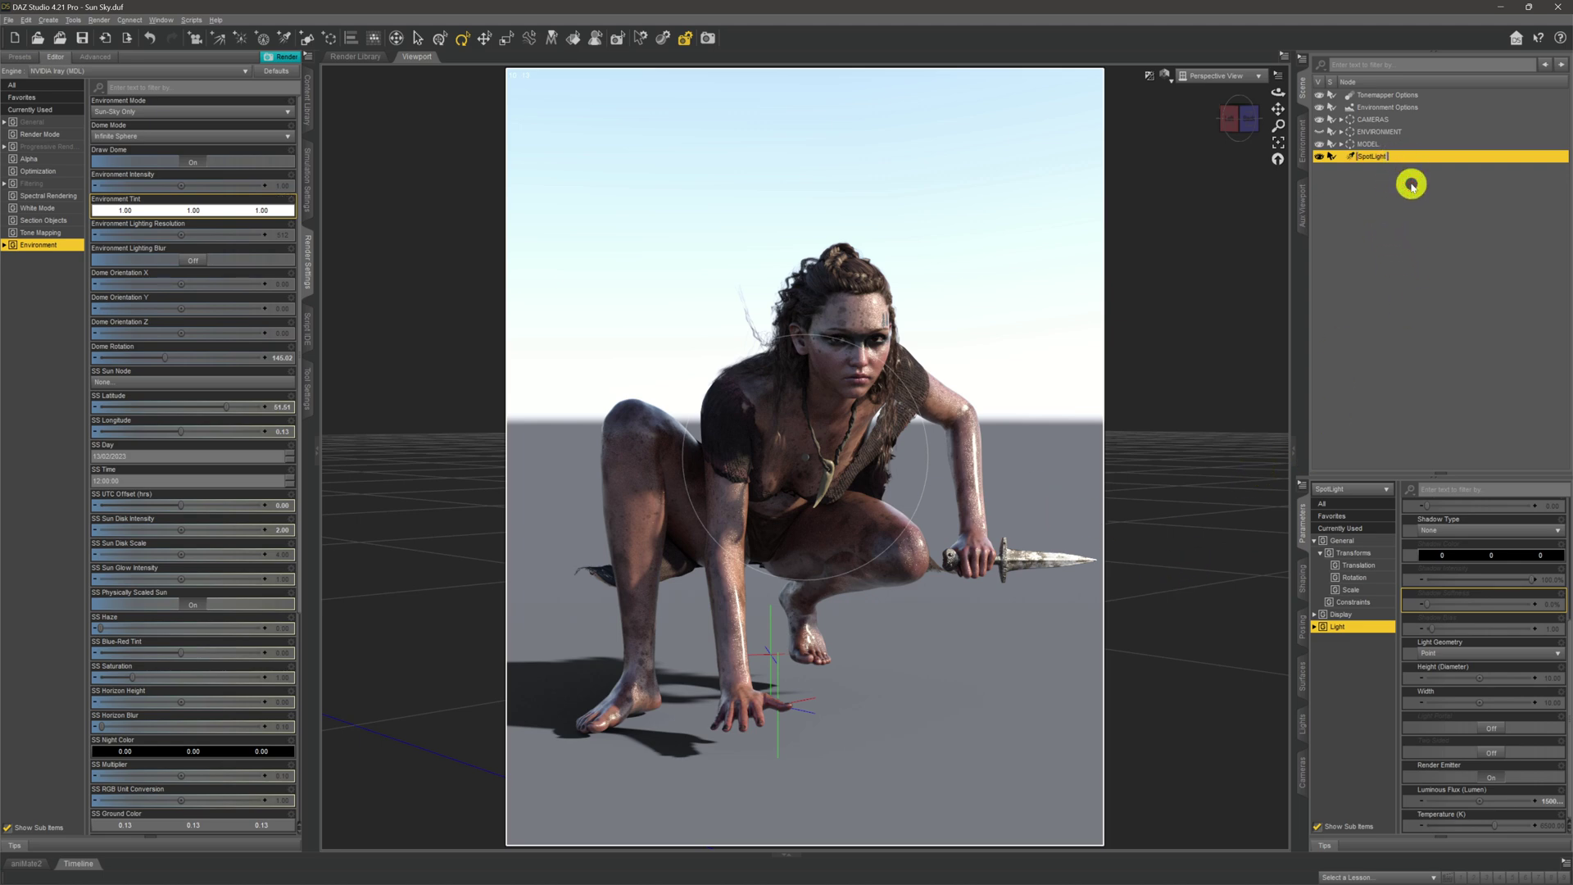
Delete the SpotLight from the scene
click(1411, 187)
click(1417, 155)
key(Delete)
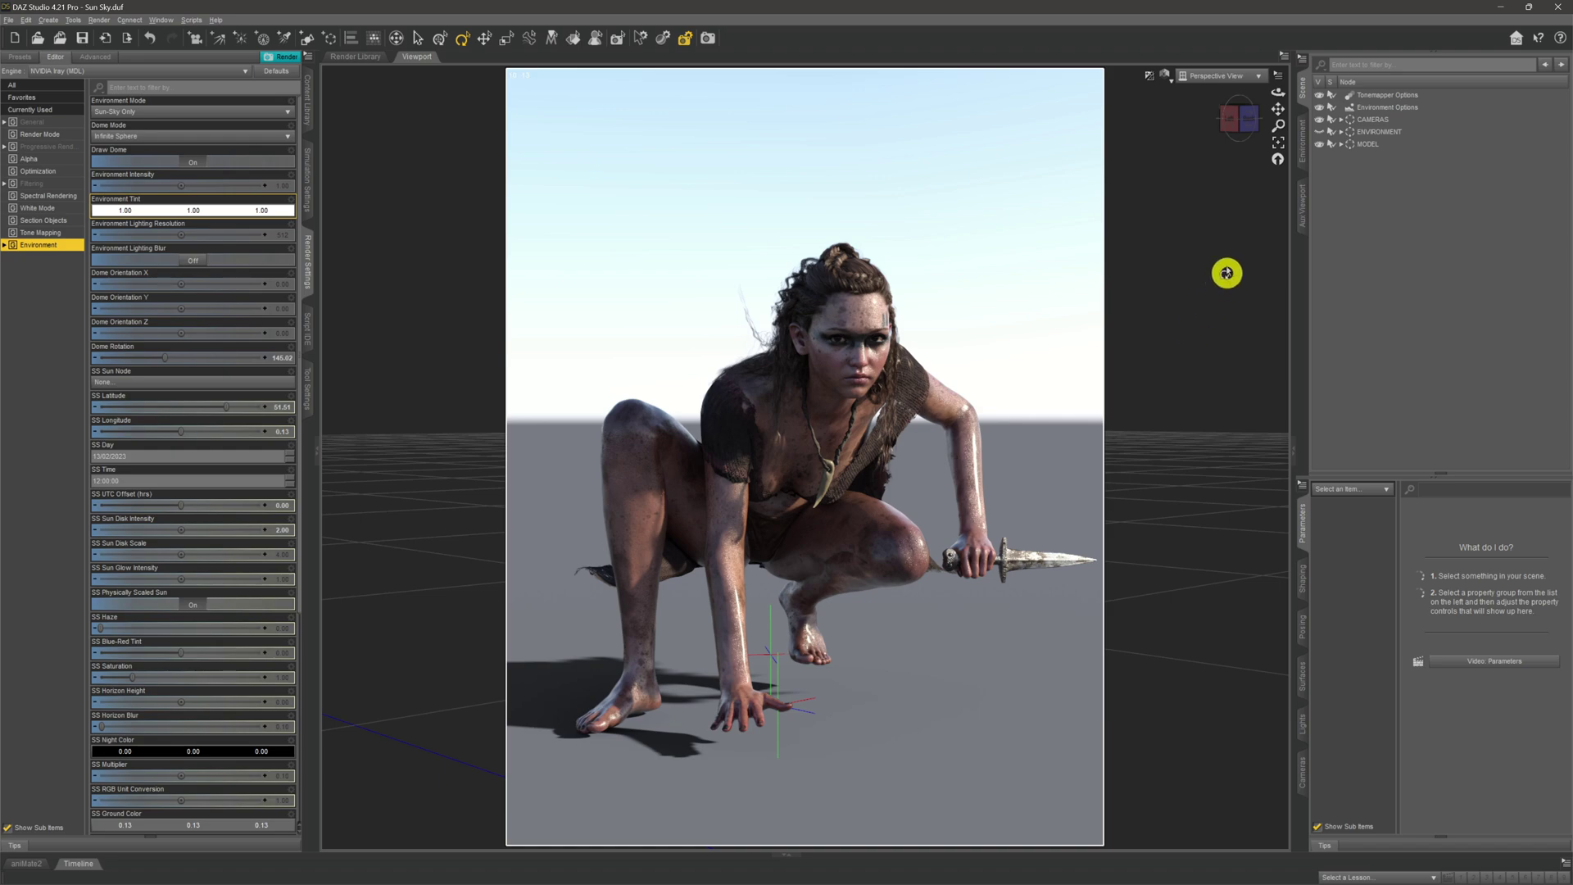
Examine the figure closer from the front in perspective and return the viewport to the Camera view
drag(1284, 111, 1278, 106)
scroll(1071, 477, up, 3)
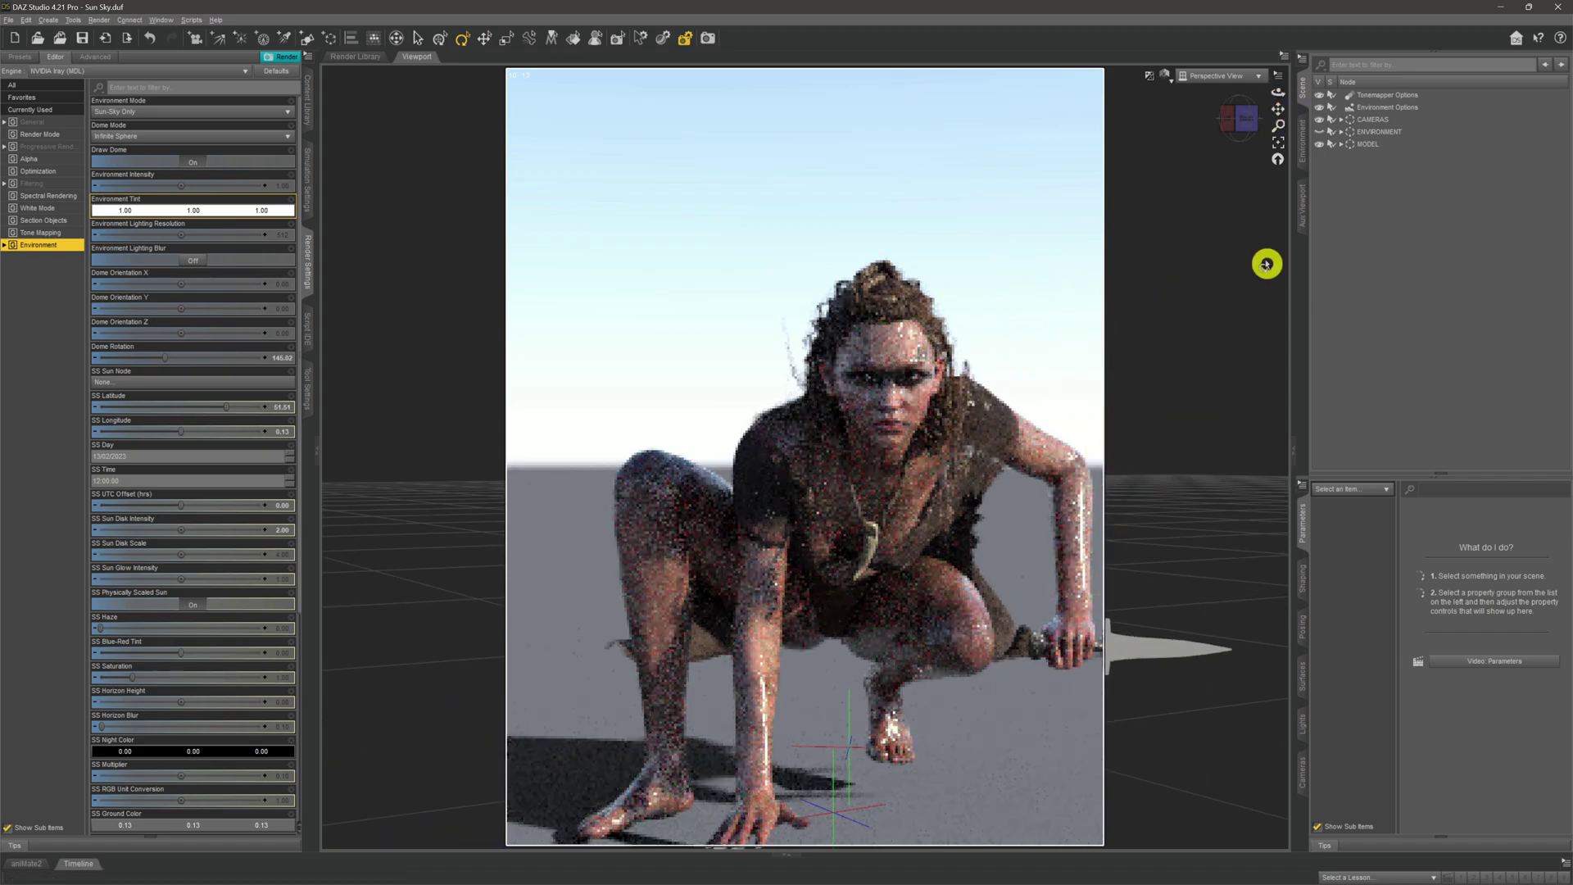
click(1216, 82)
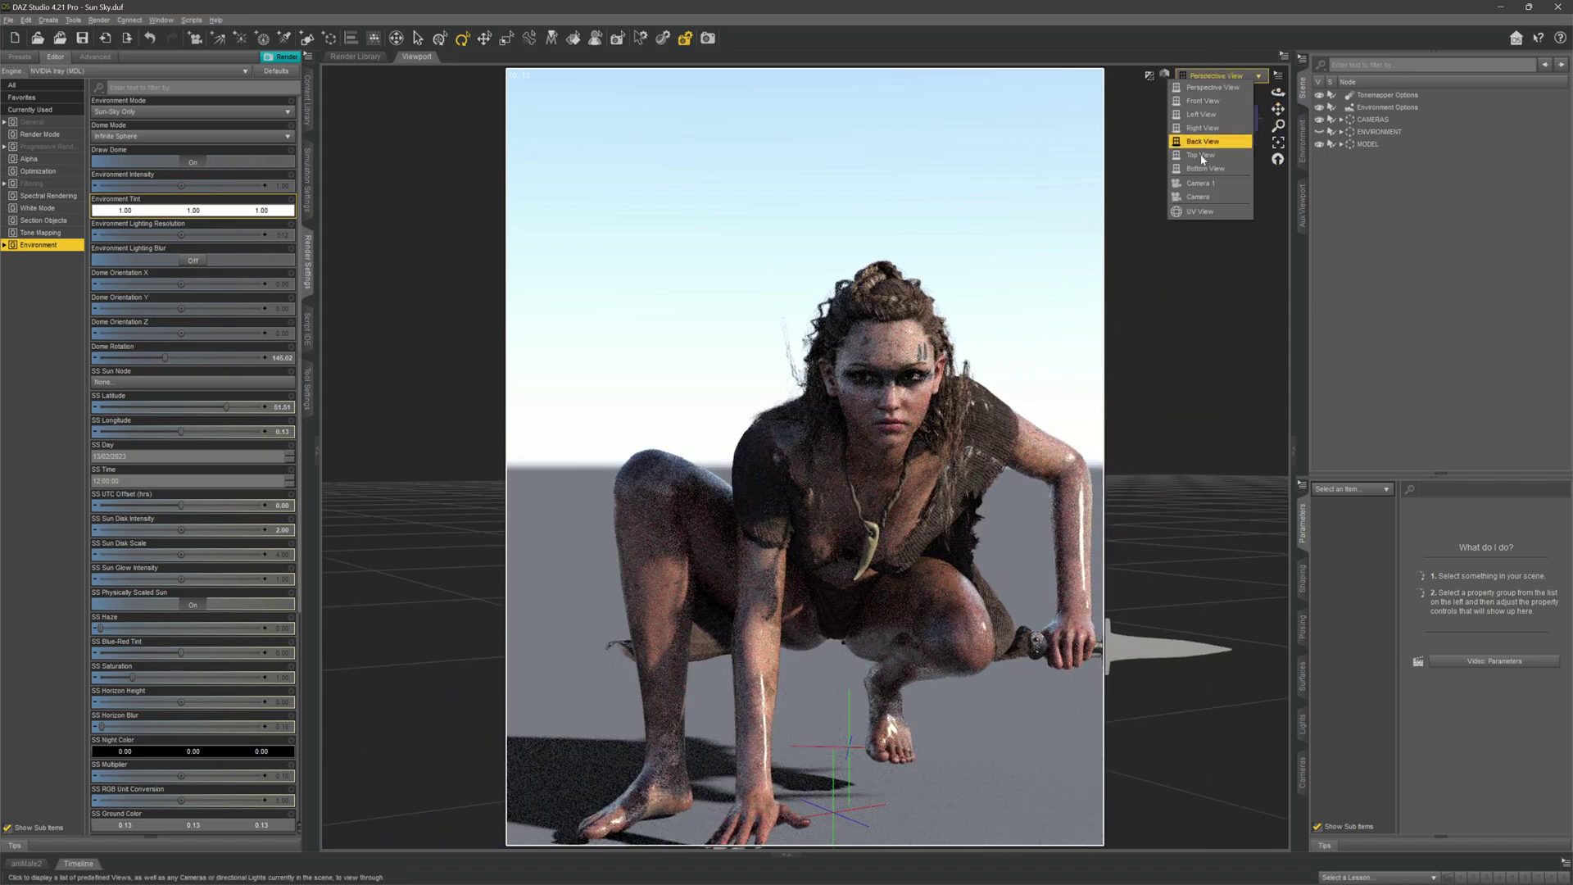
click(1202, 195)
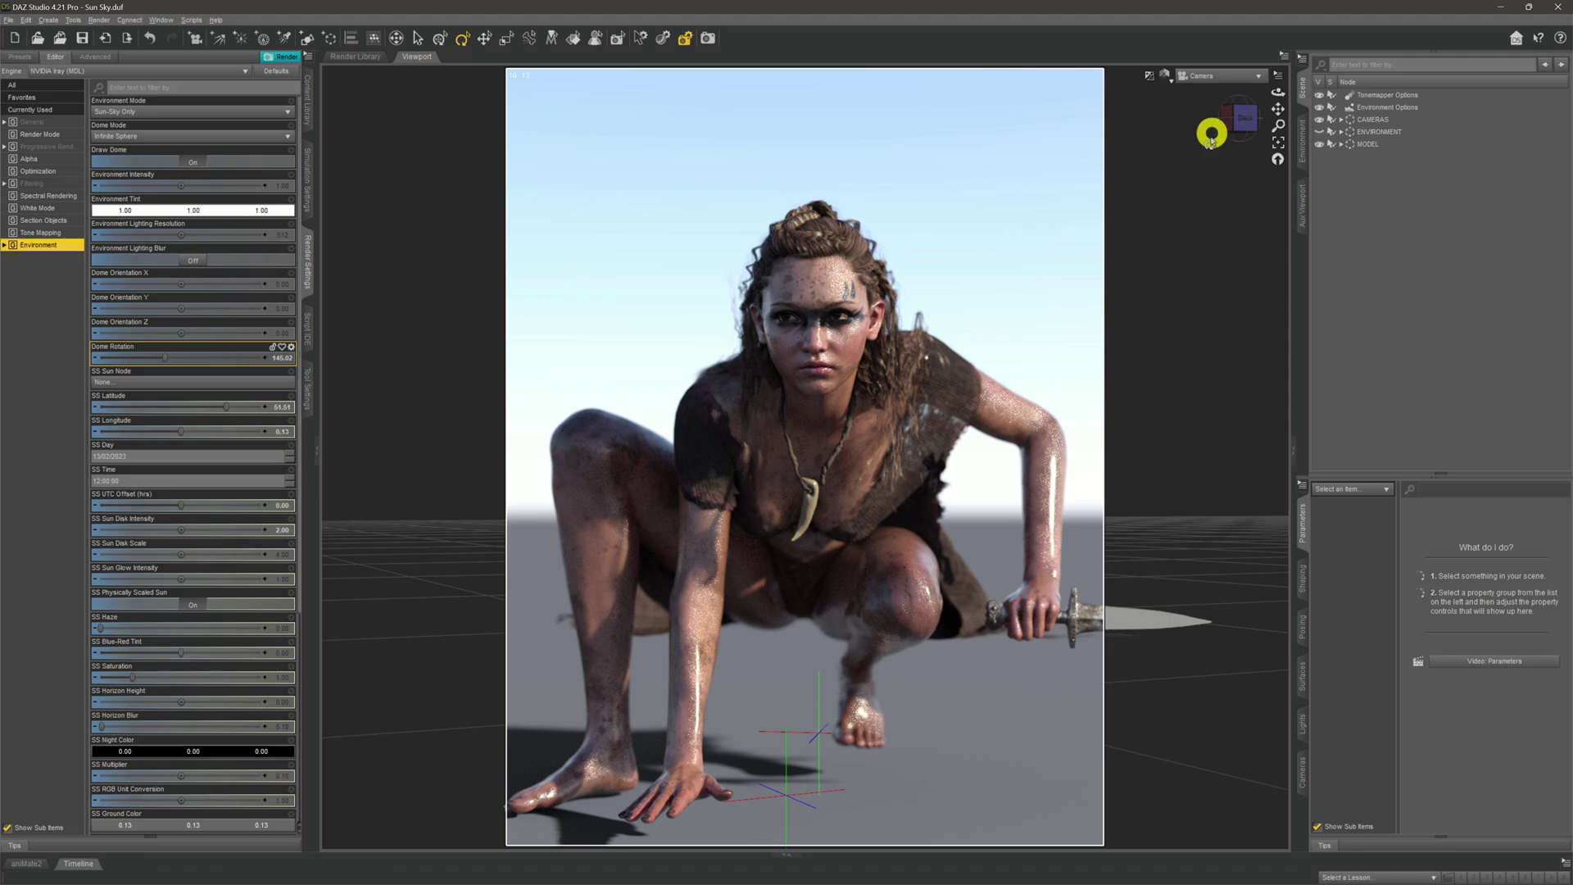
Try a Dome Rotation of 181.37 for the sun direction and undo the last rotation change
mouse_move(166, 362)
mouse_down()
mouse_move(212, 354)
mouse_move(151, 348)
mouse_move(249, 344)
mouse_move(155, 350)
mouse_move(179, 351)
mouse_up()
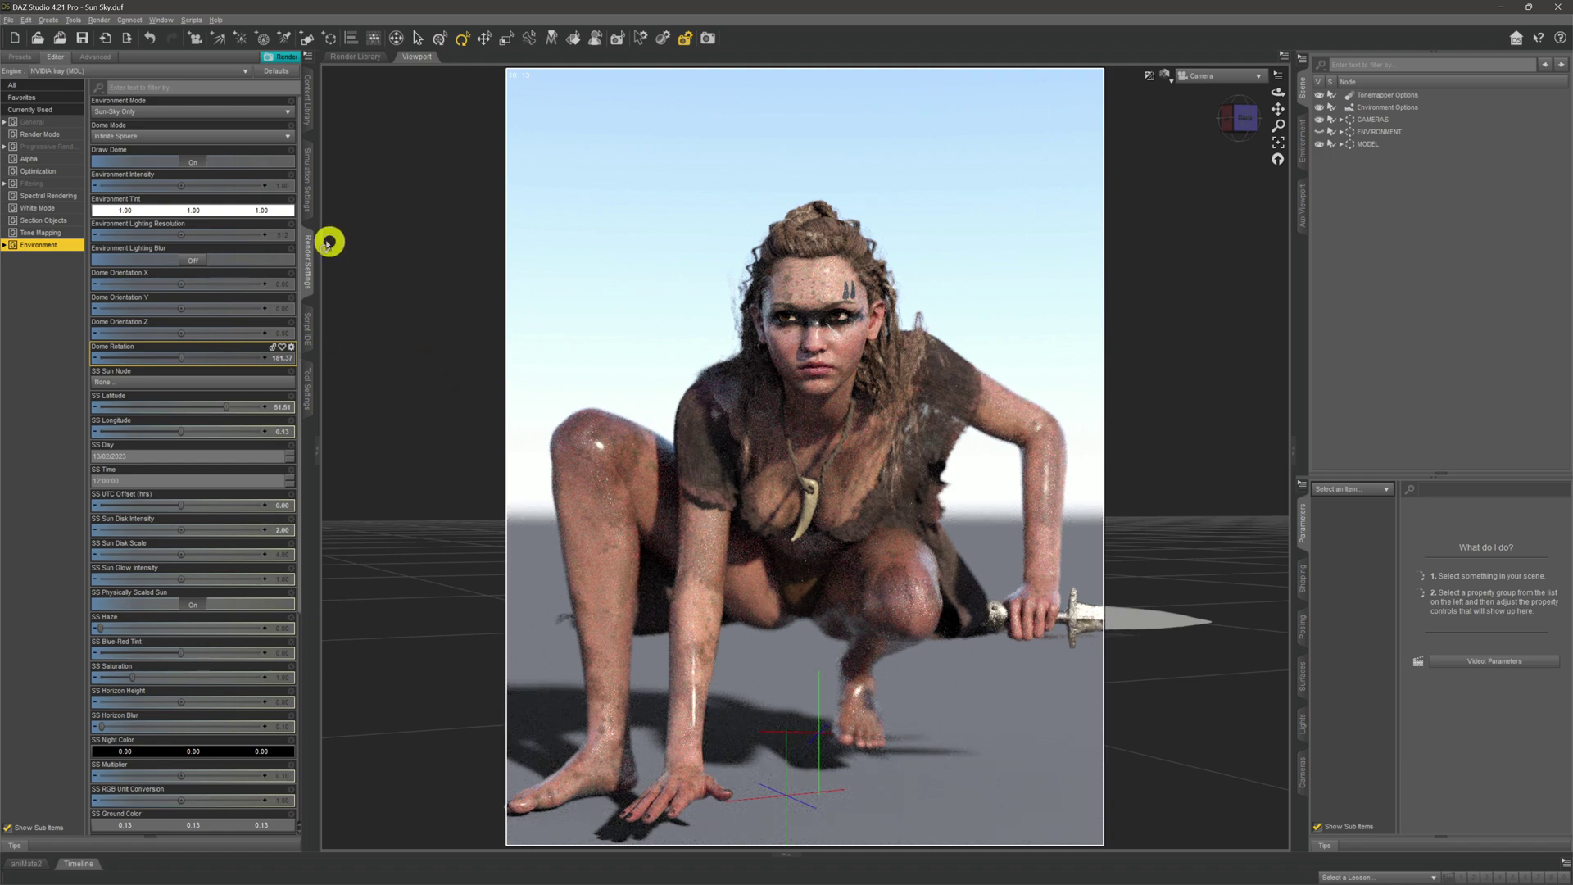
click(149, 37)
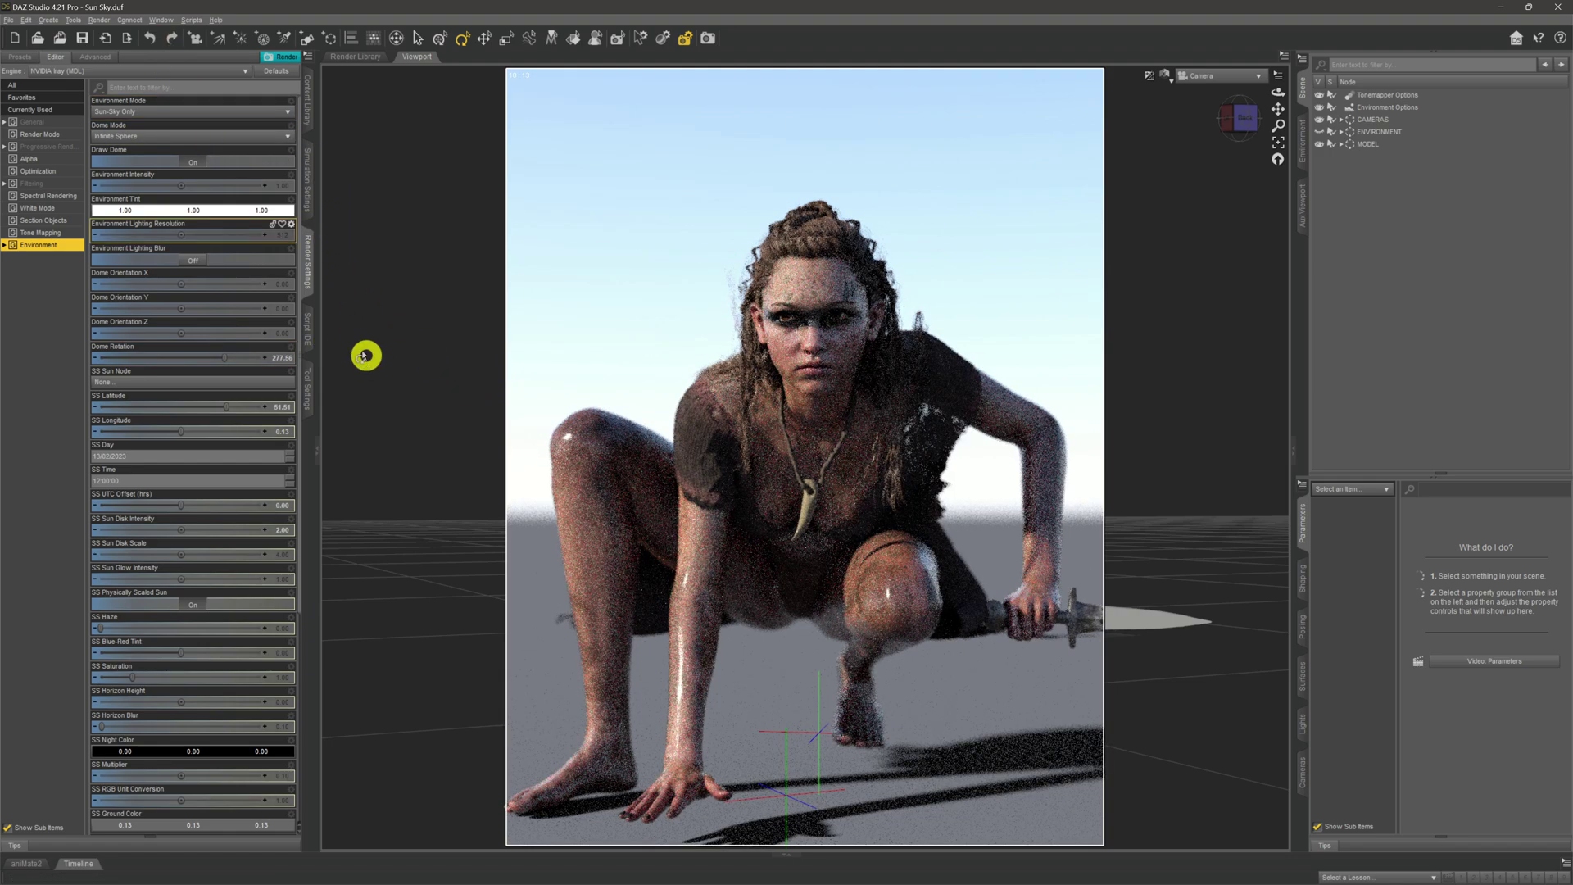
Undo the preceding Dome Rotation change as well
click(146, 42)
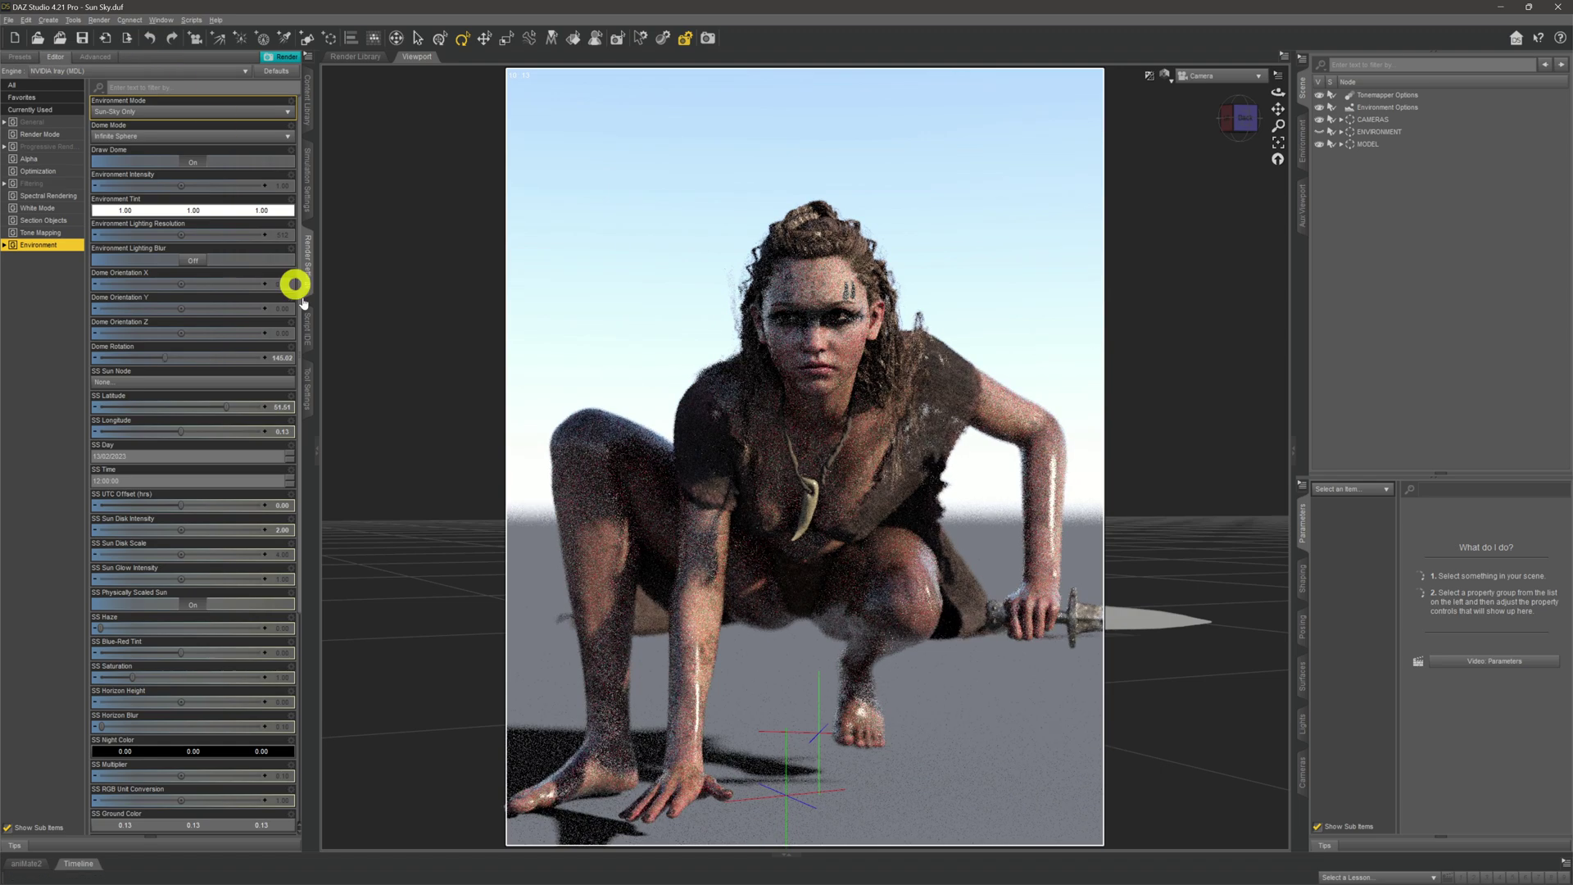
Try SS Sun Disk Intensity values of 0.1 and 5 in the Environment settings and set it to 2
click(282, 531)
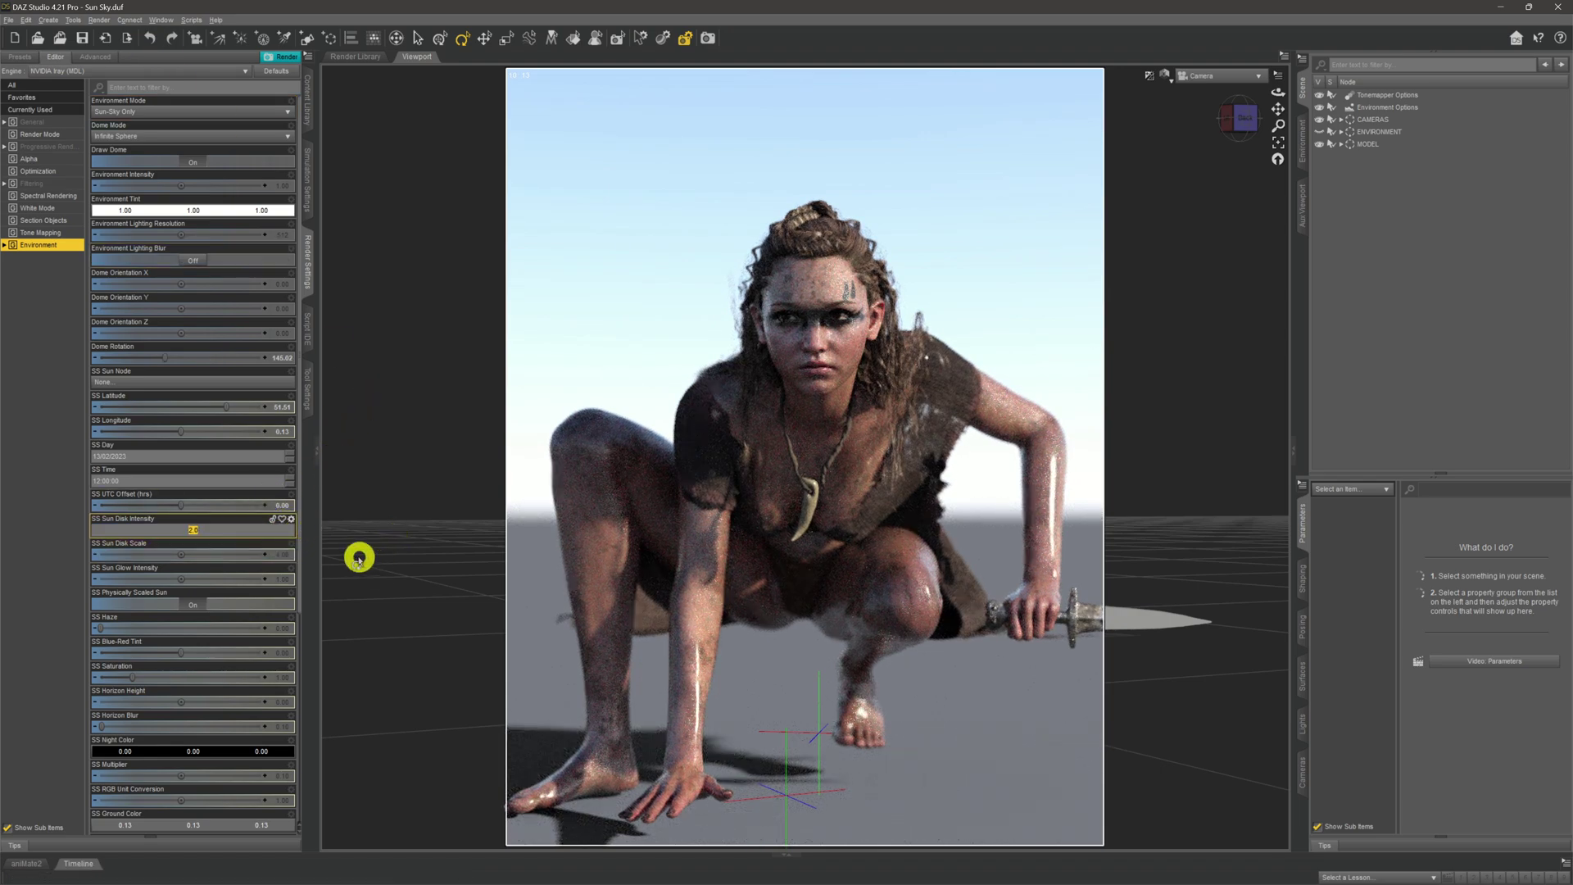
text(0.1)
key(Return)
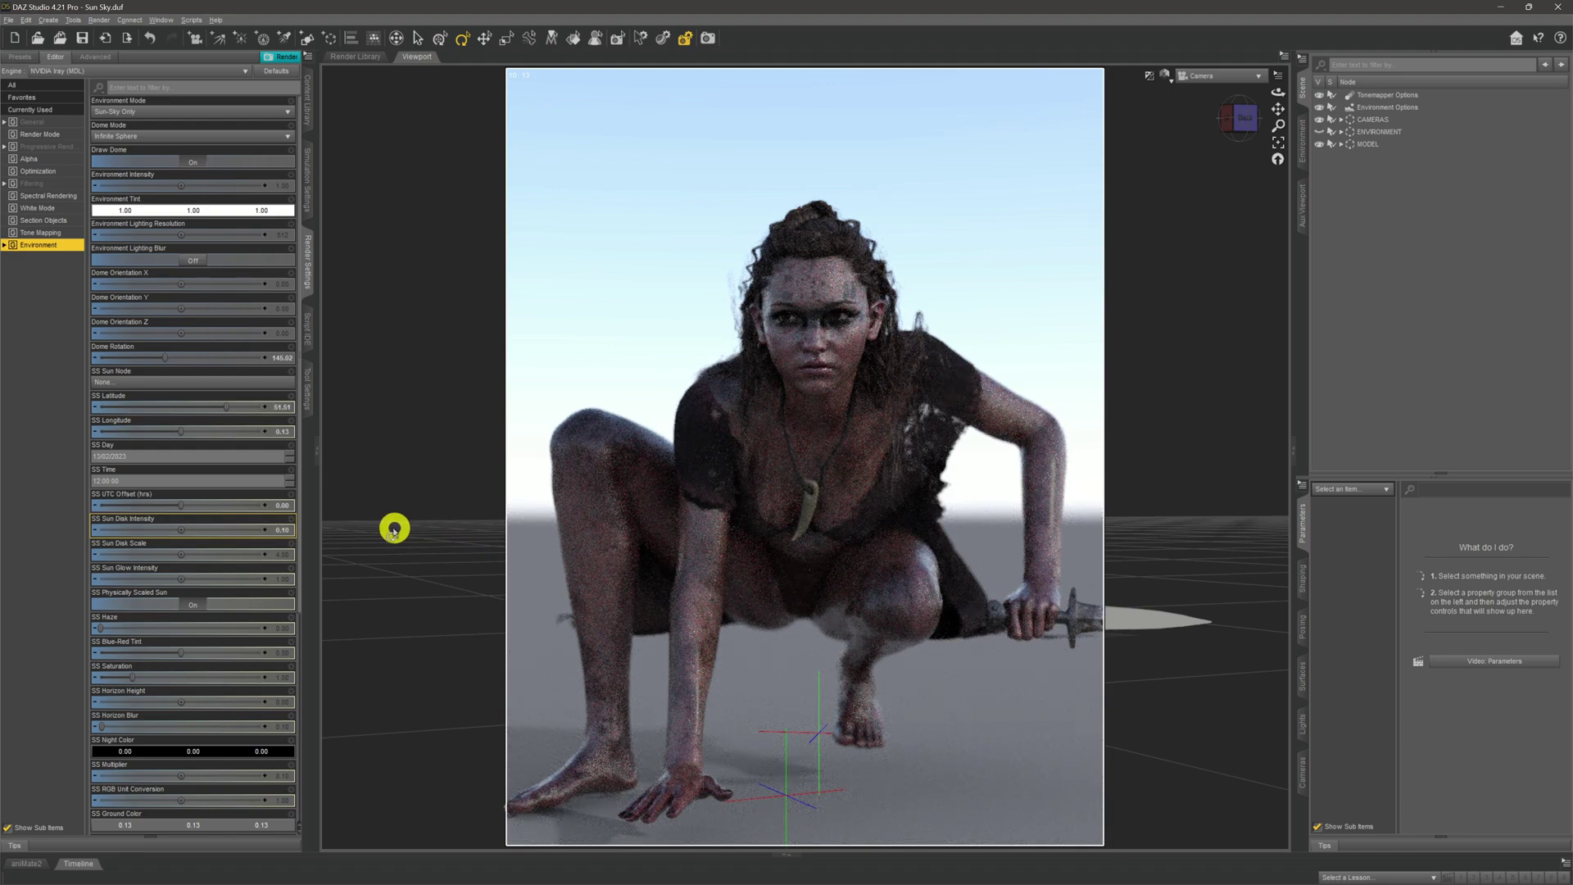
click(293, 528)
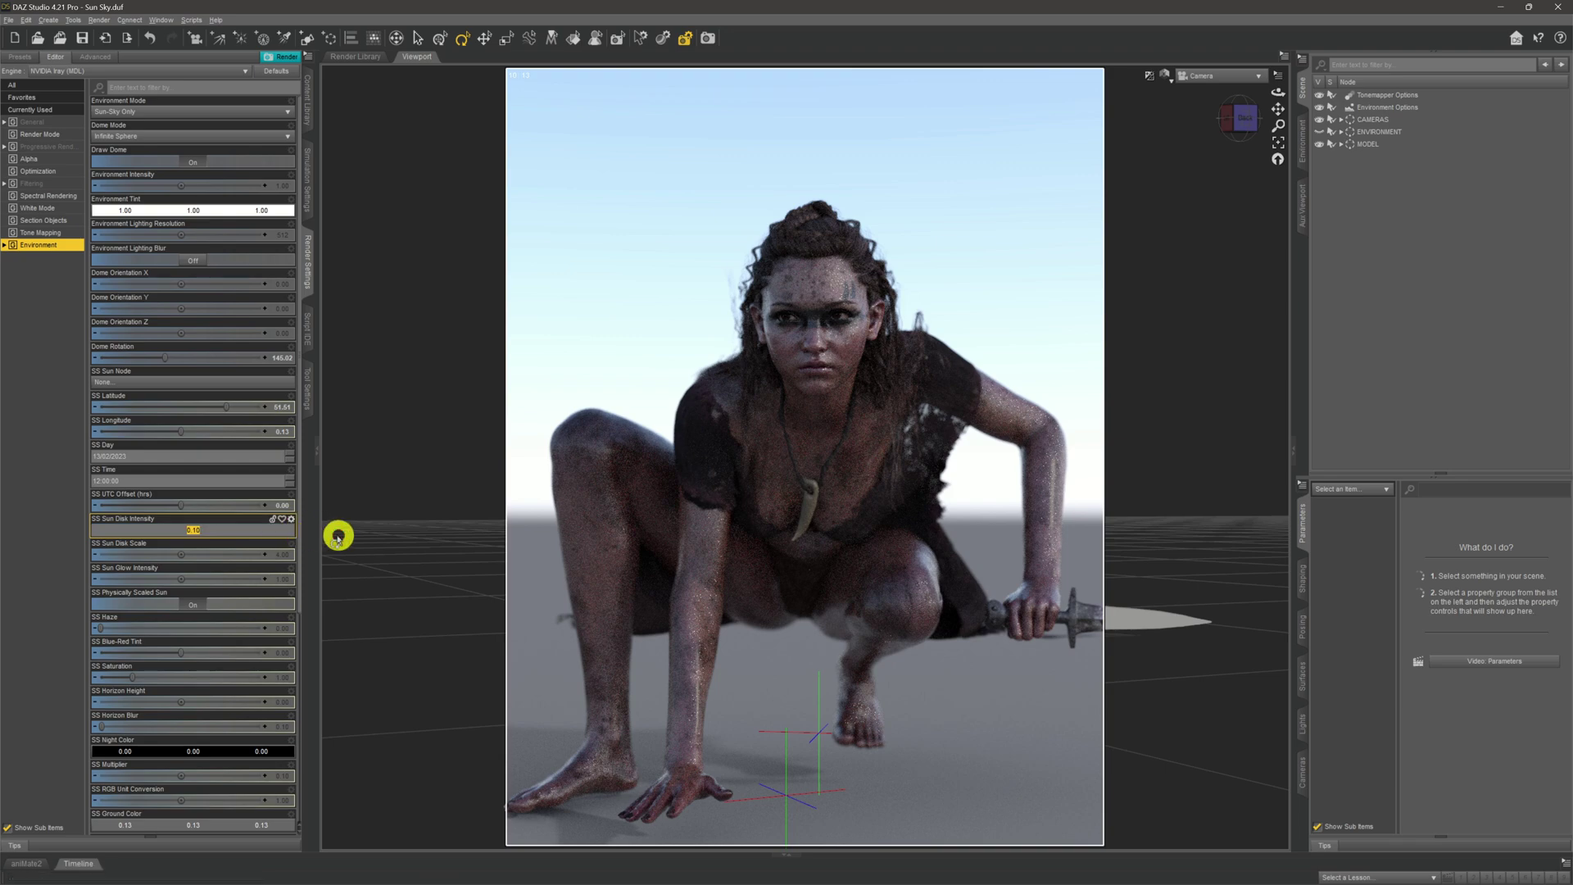
key(Return)
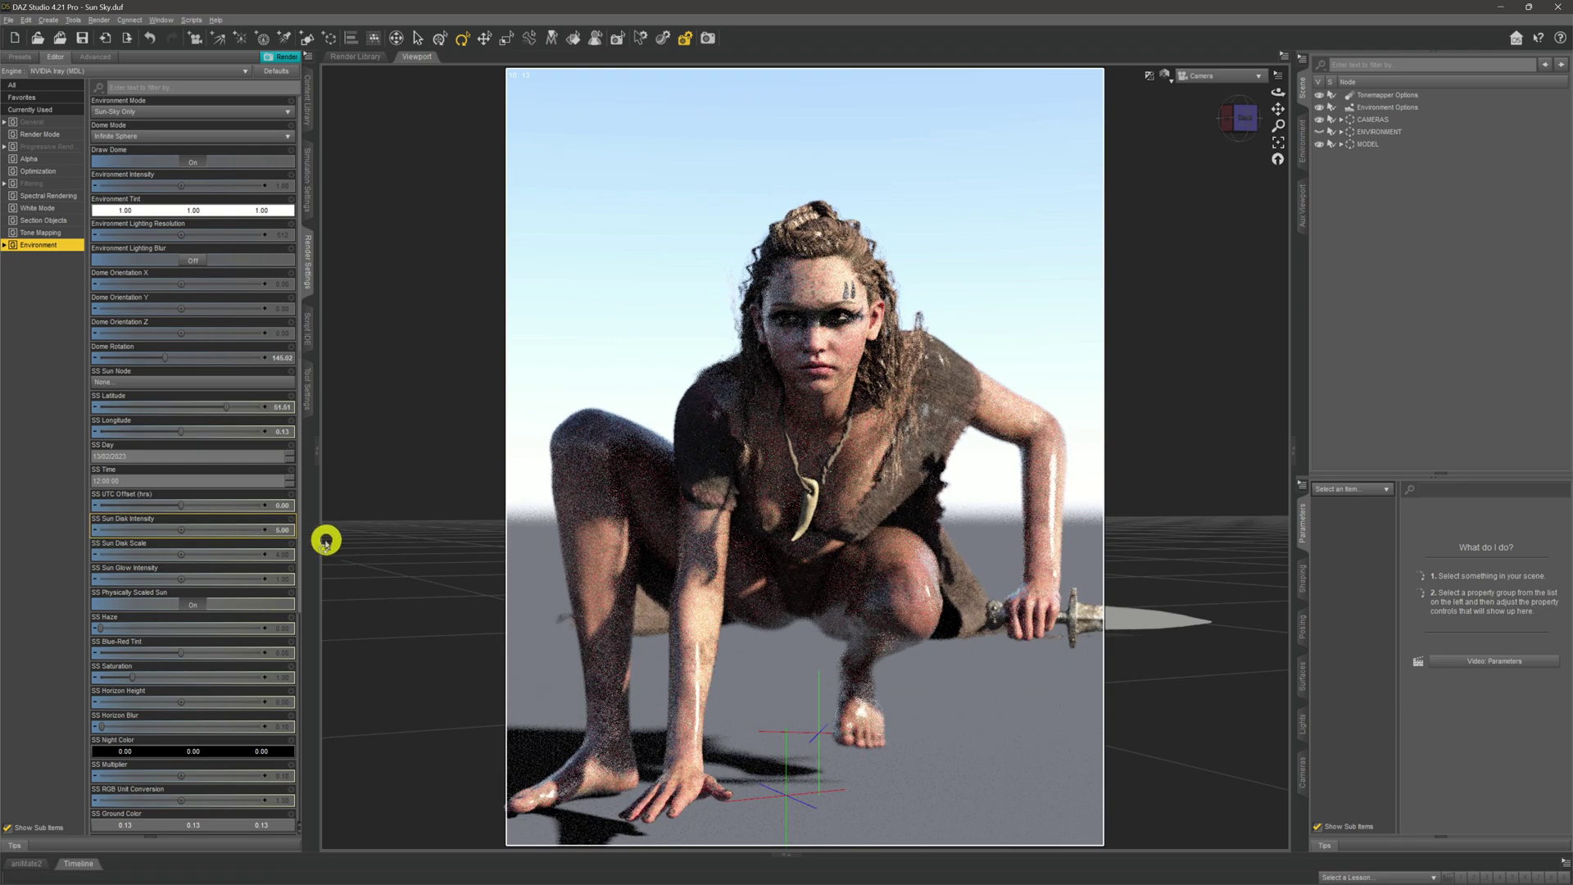
click(283, 529)
text(2)
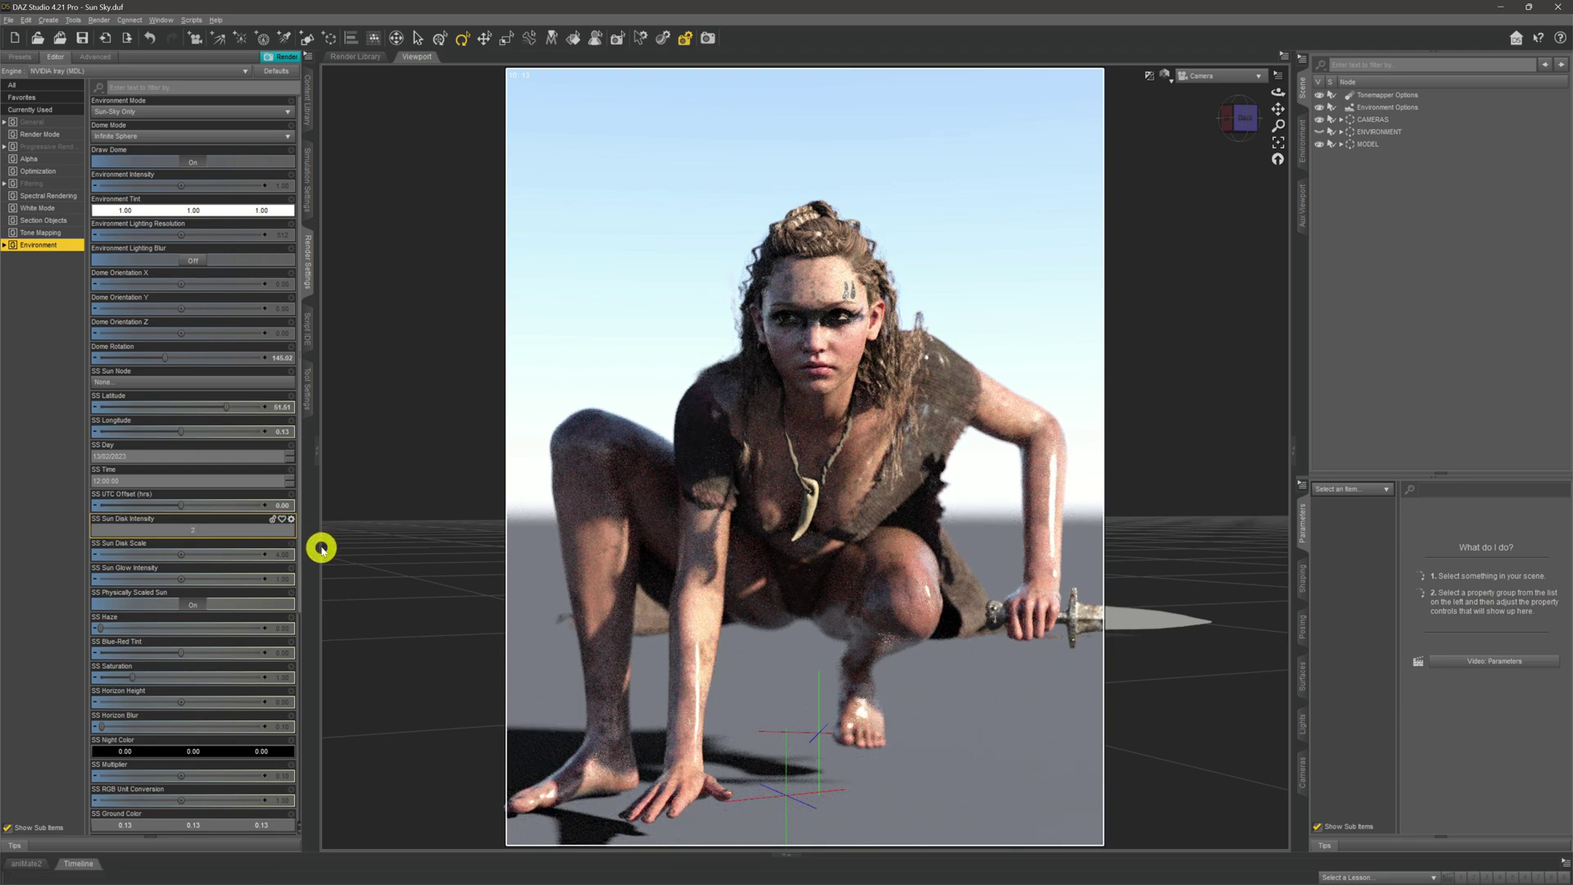
key(Return)
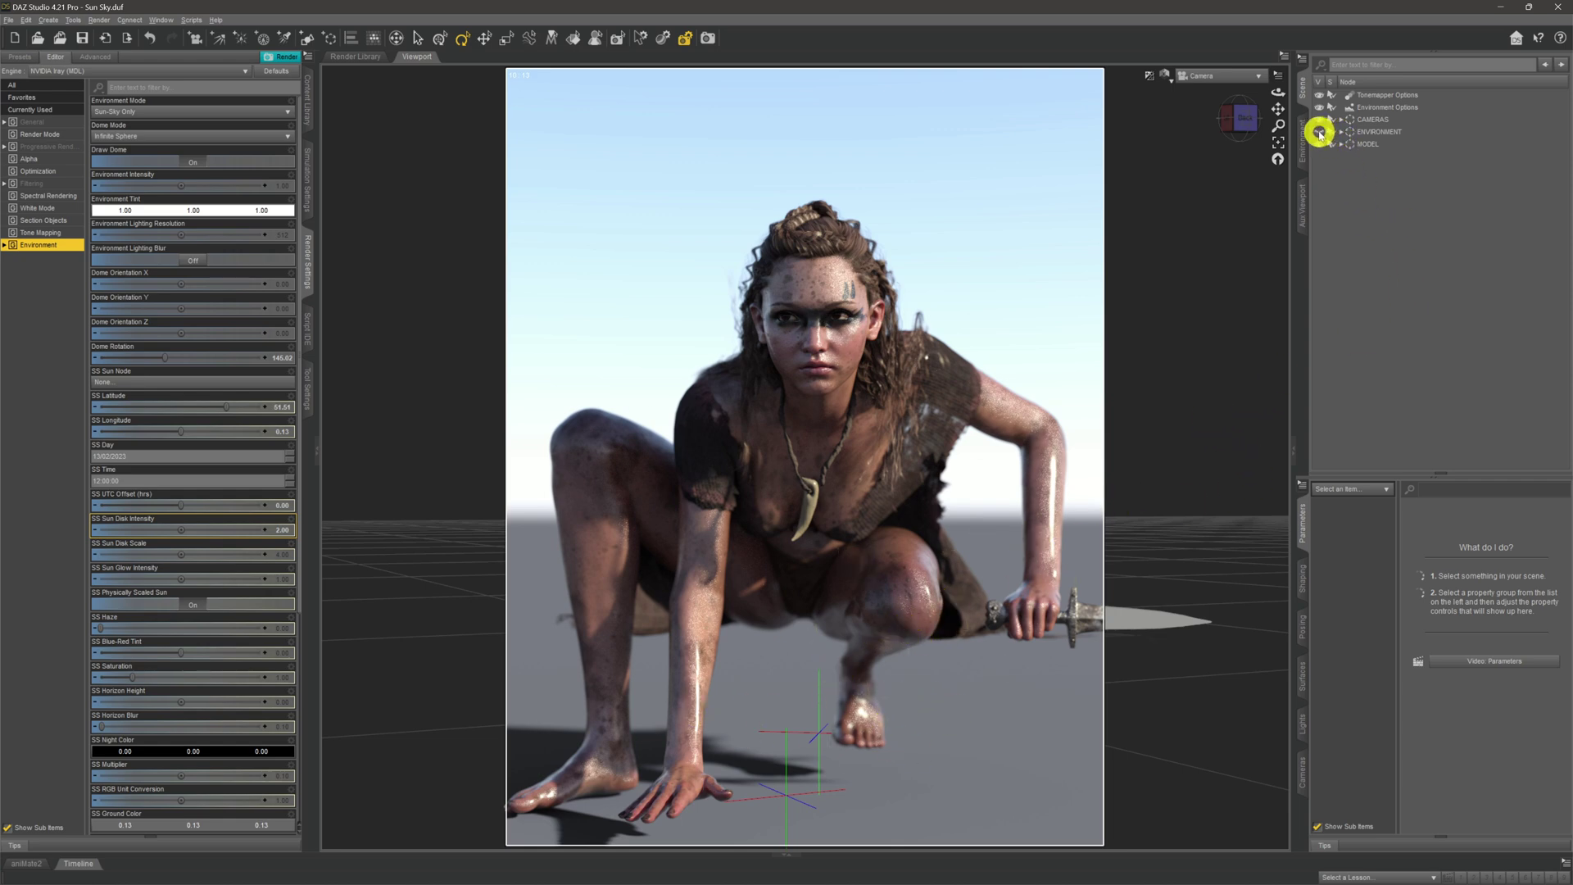
Show the ENVIRONMENT group in the preview and hide it again
click(1318, 132)
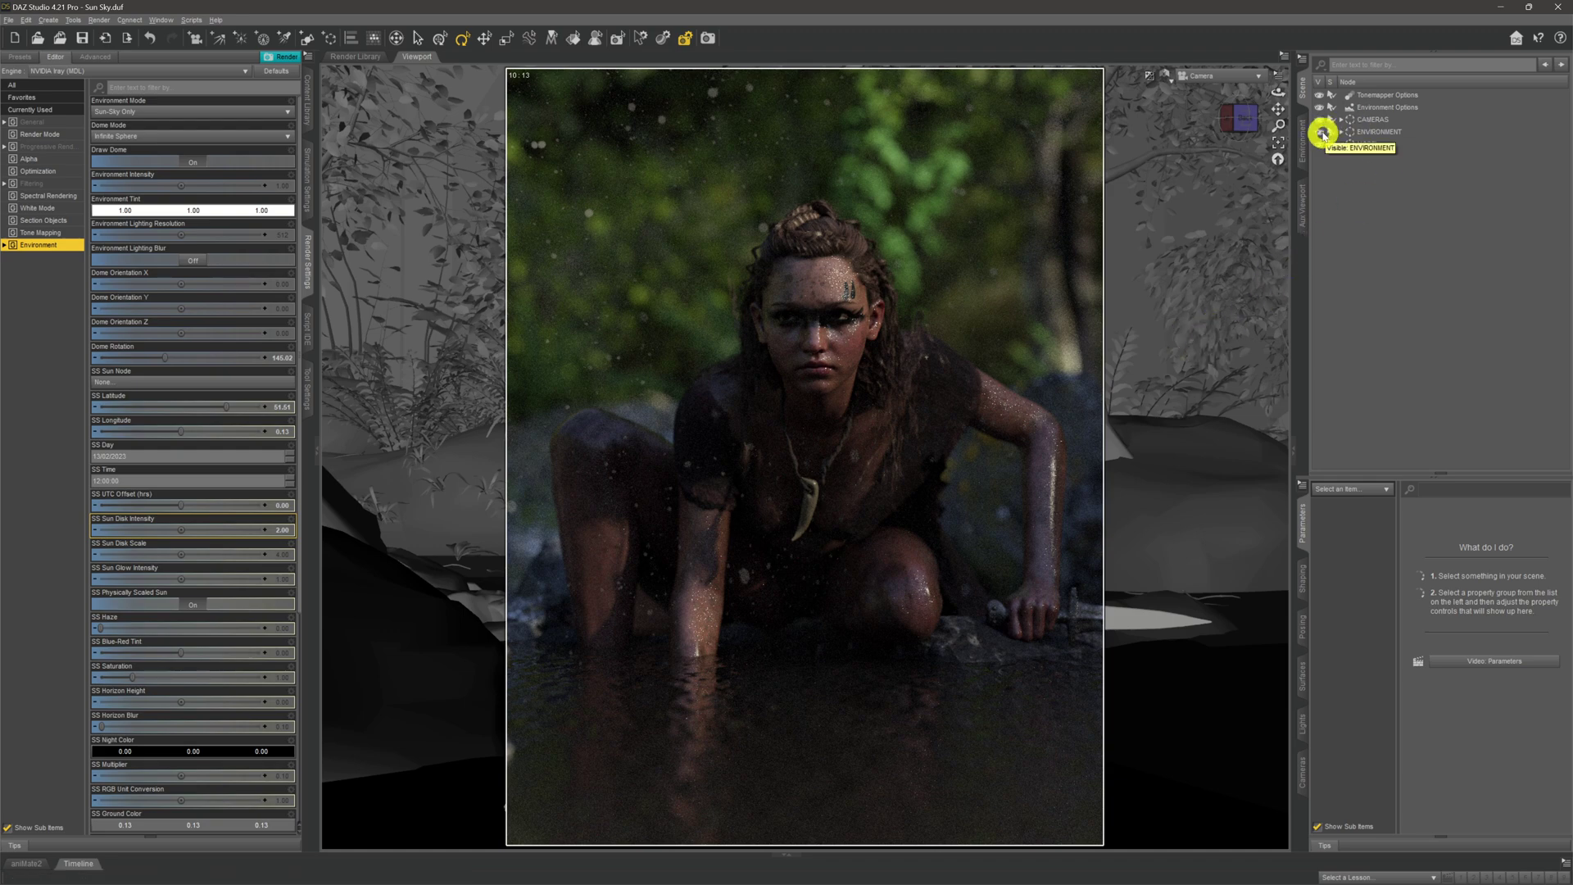
click(1322, 134)
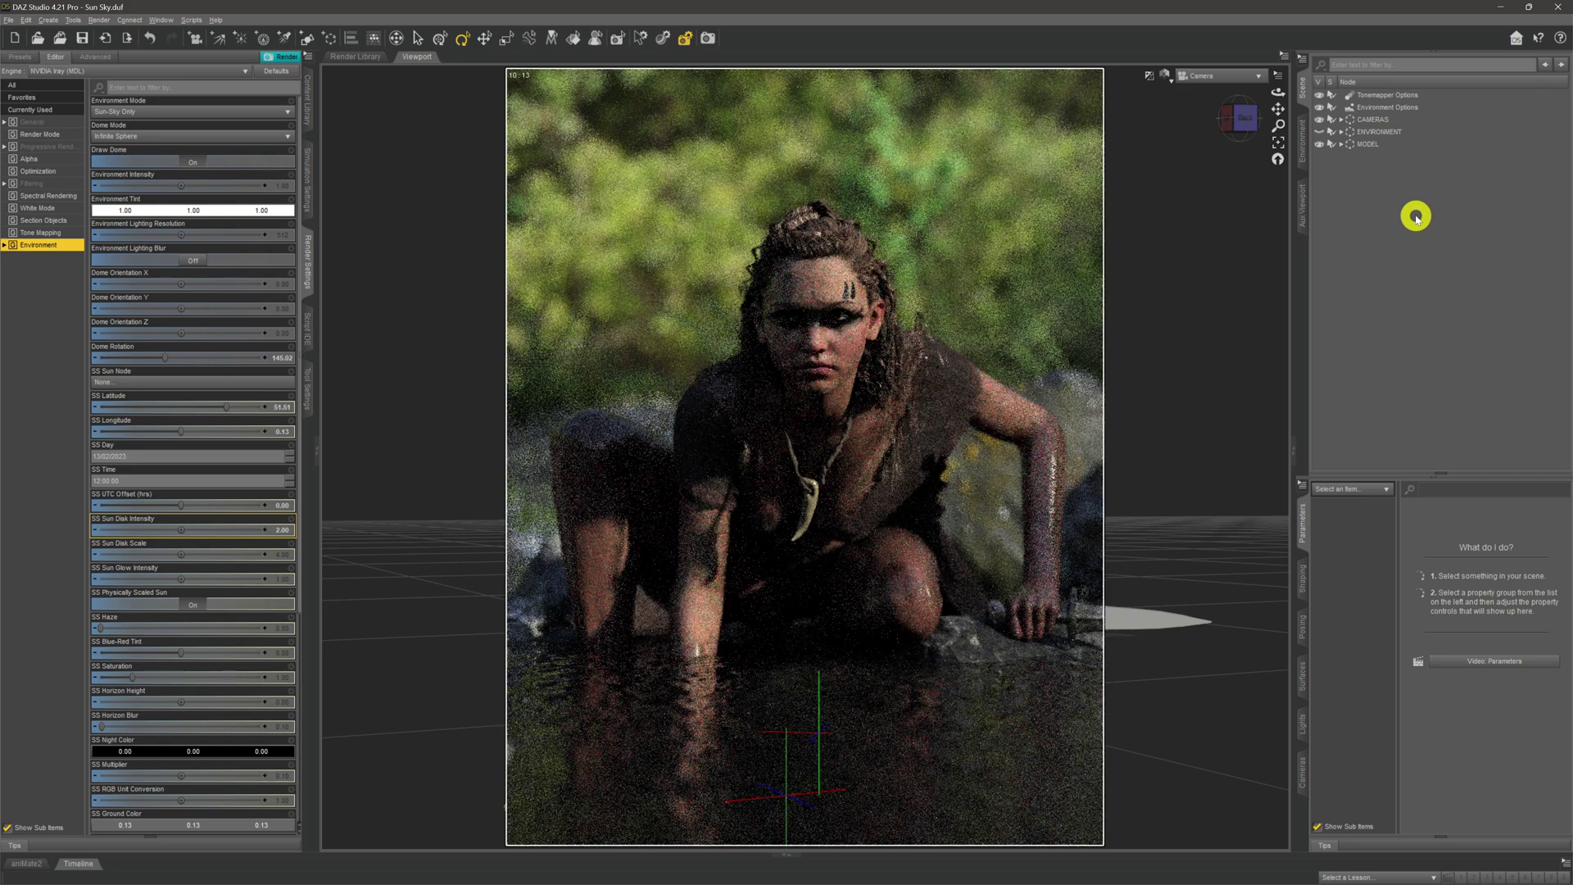
Restart the NVIDIA Iray preview by switching the viewport through Texture Shaded, and make the ENVIRONMENT group visible
click(1164, 75)
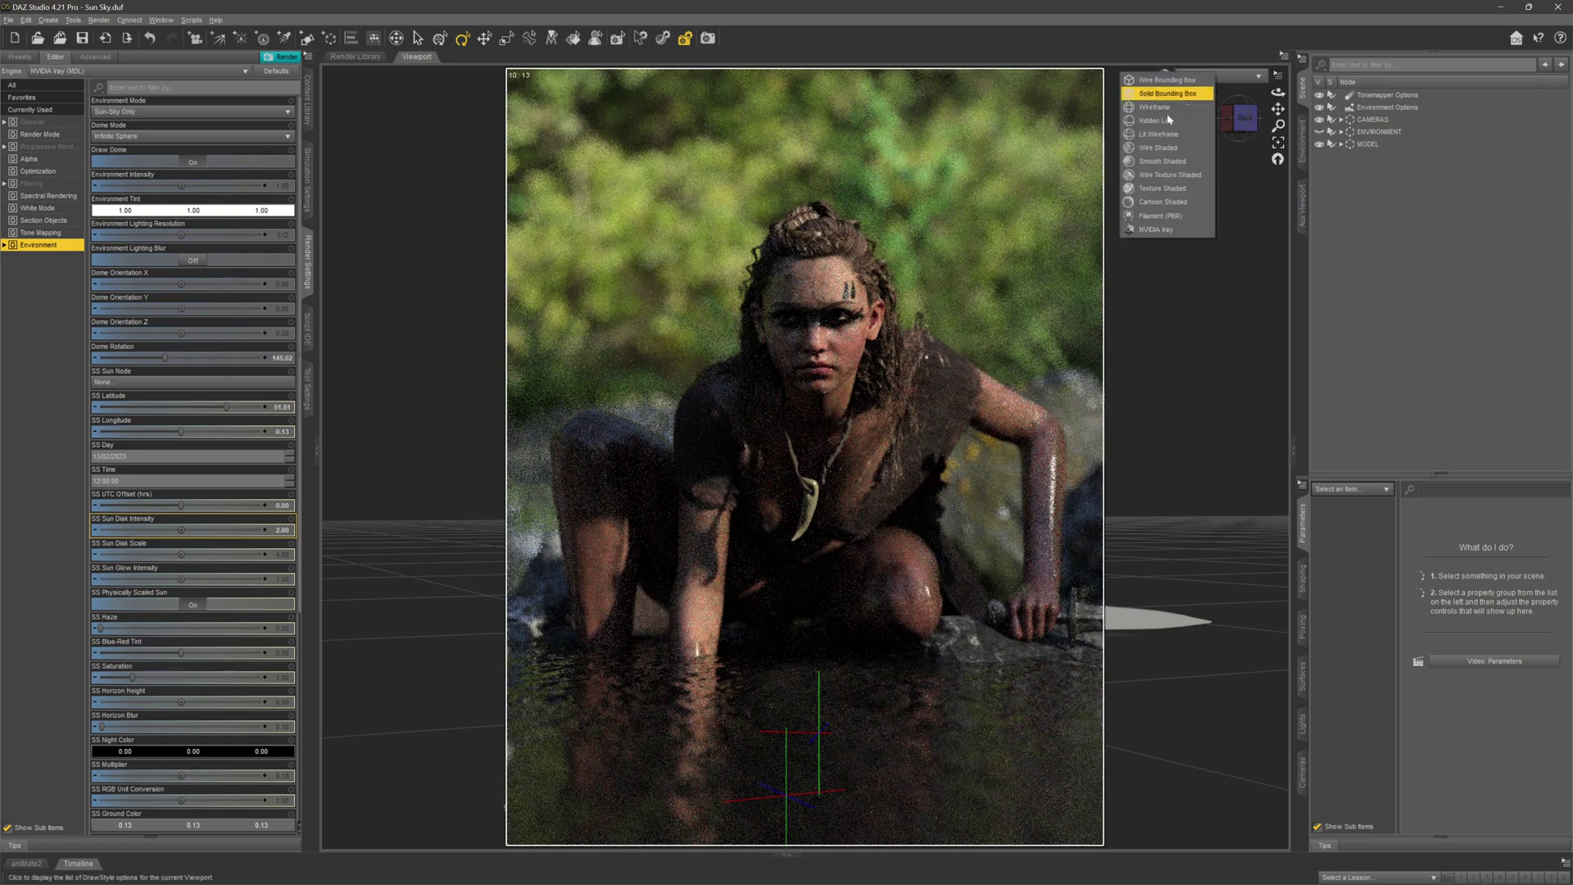
click(1141, 184)
click(1163, 76)
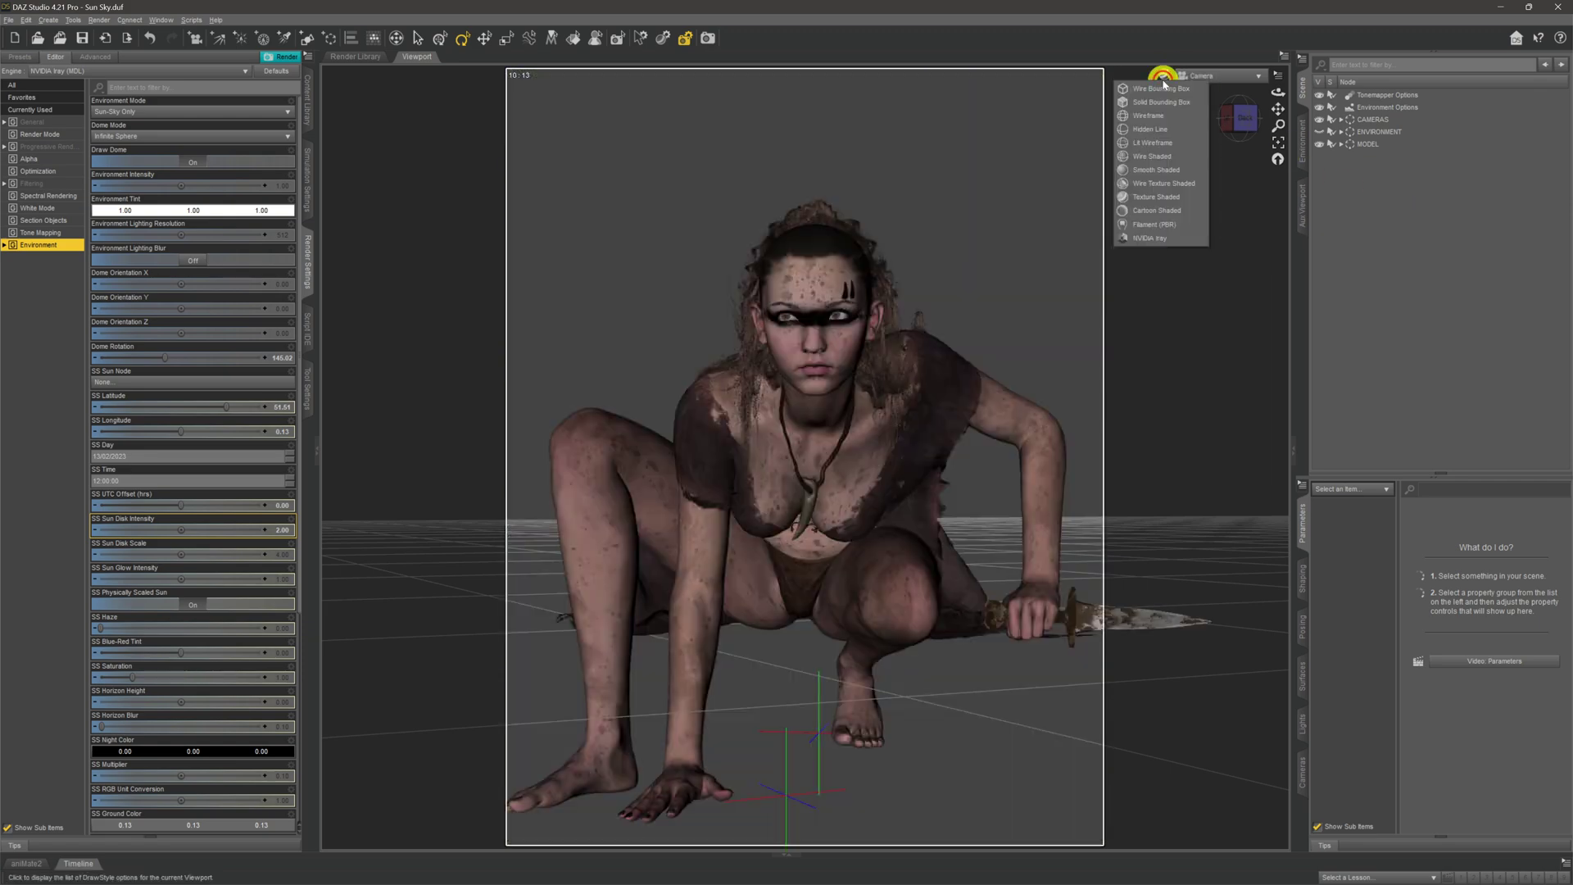
click(1192, 237)
click(1345, 244)
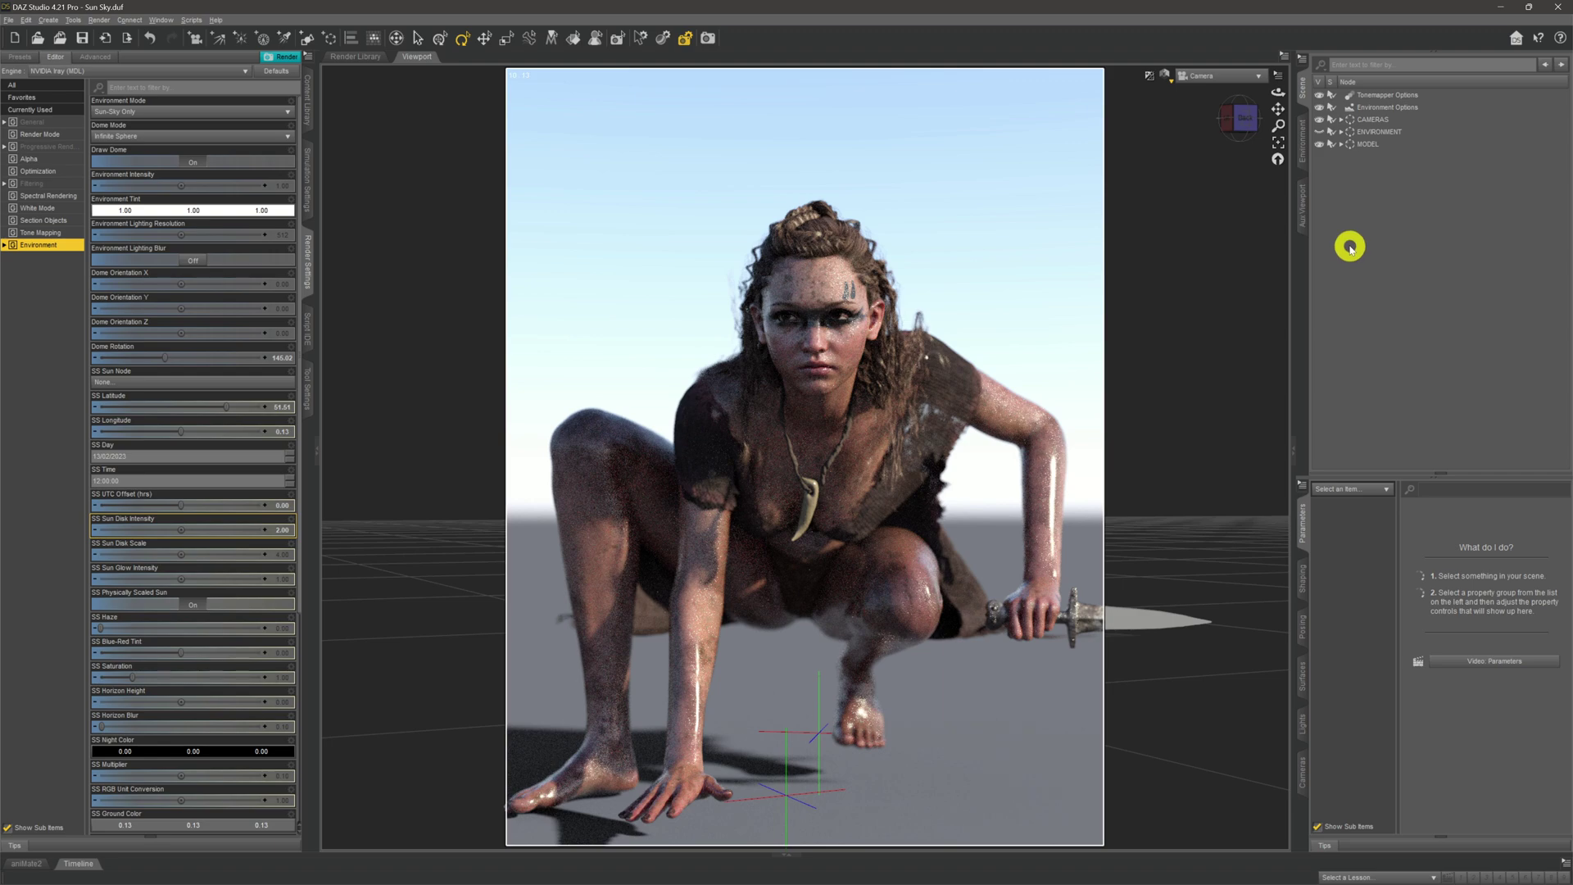
click(1319, 132)
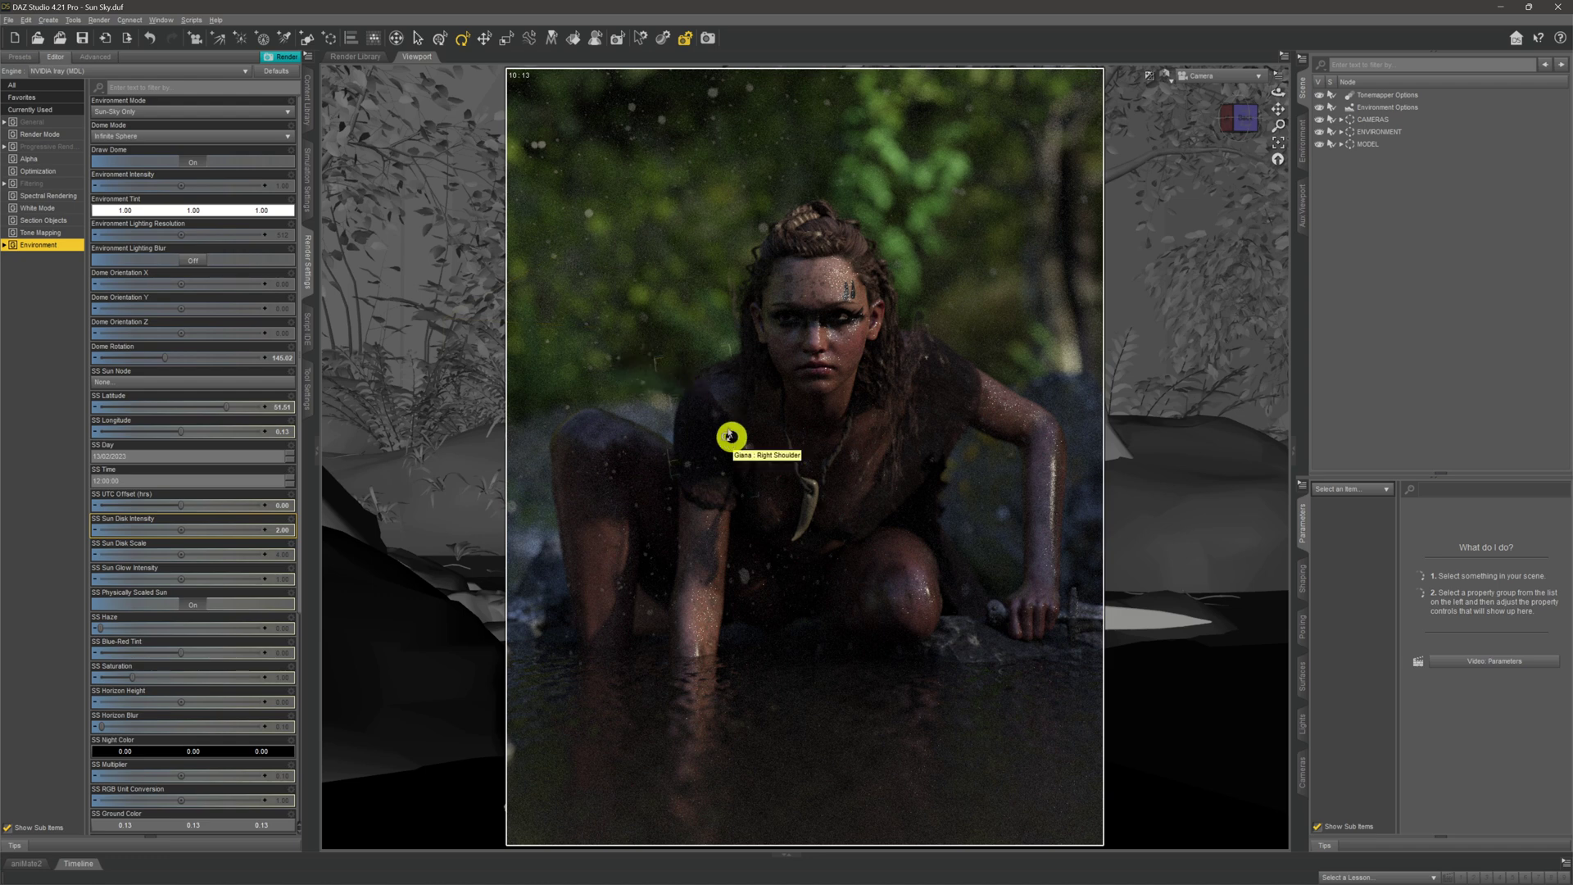
Set the F/Stop to 6 in the Tone Mapping render settings
click(59, 235)
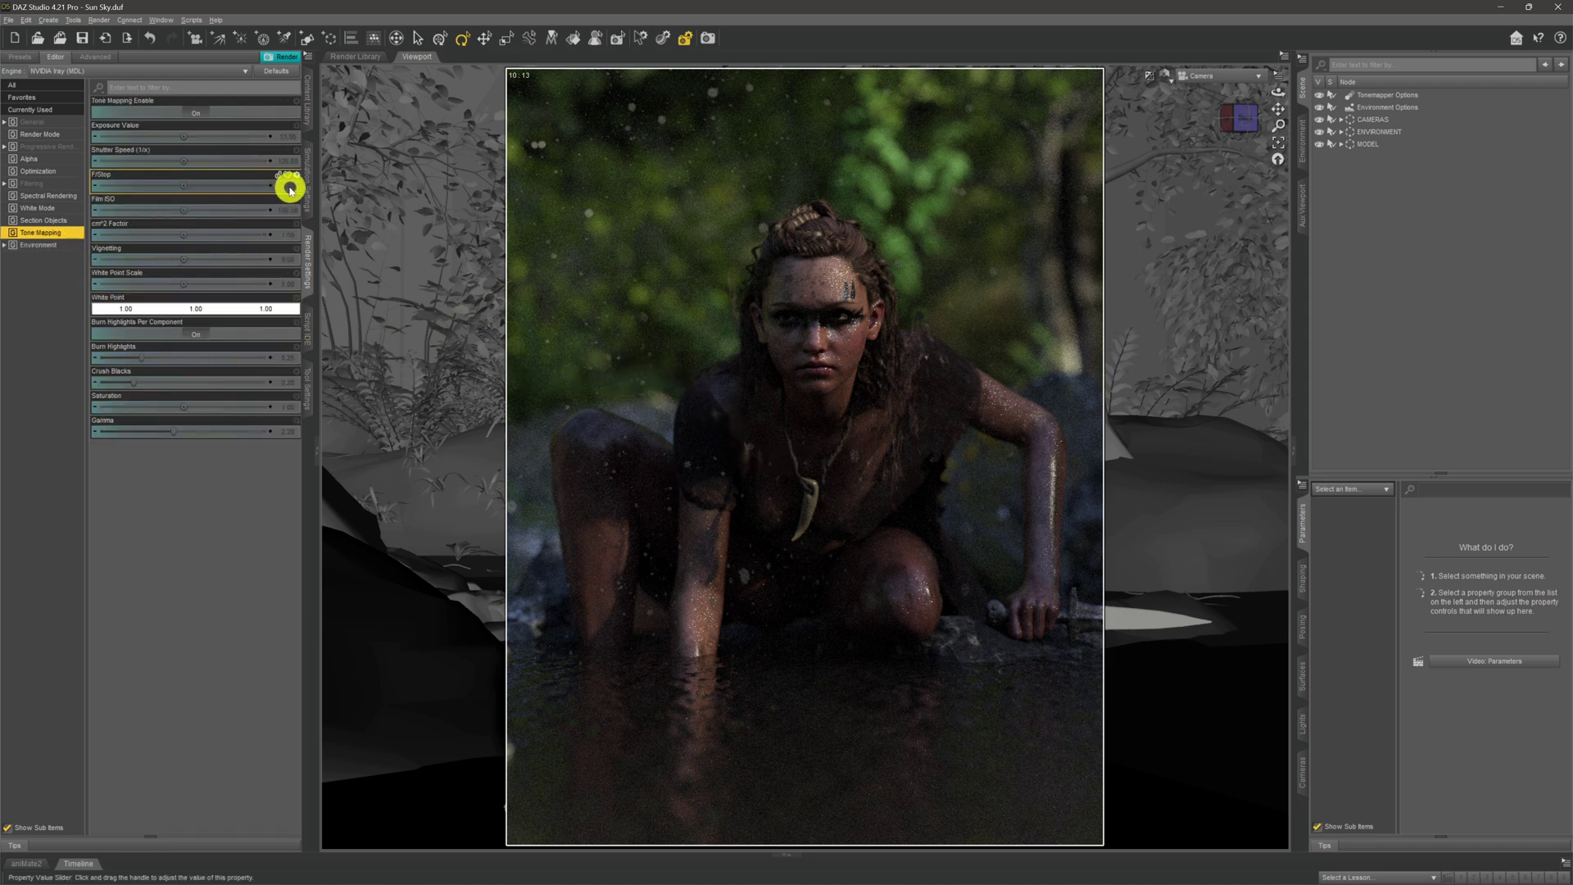
text(8)
key(Return)
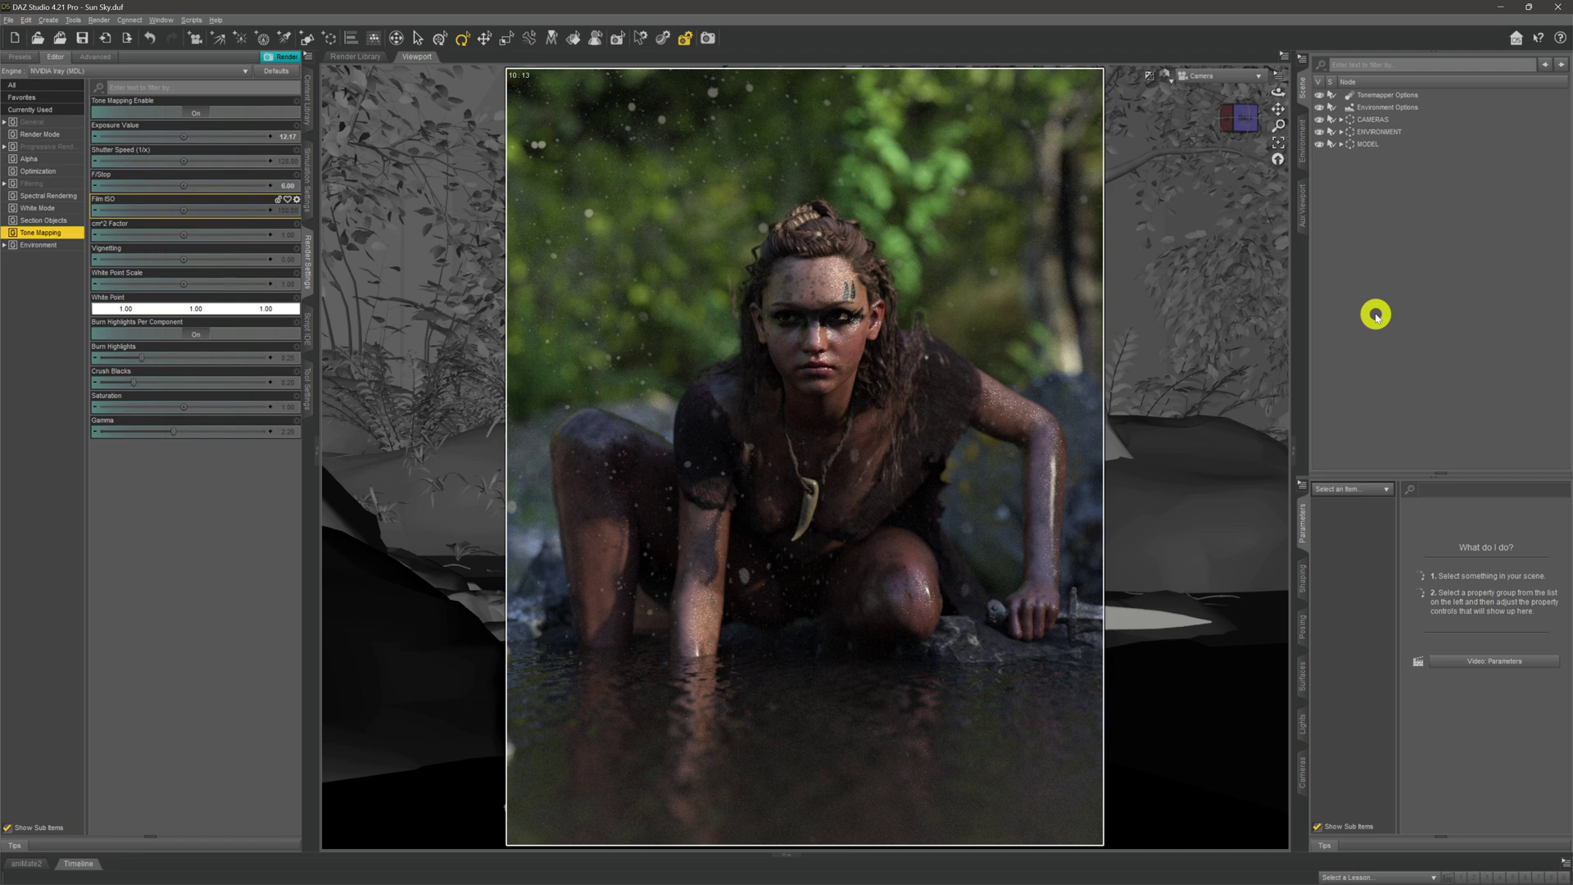
Try a strong SS Haze in the Environment render settings and return it to 0
click(71, 245)
scroll(131, 524, down, 5)
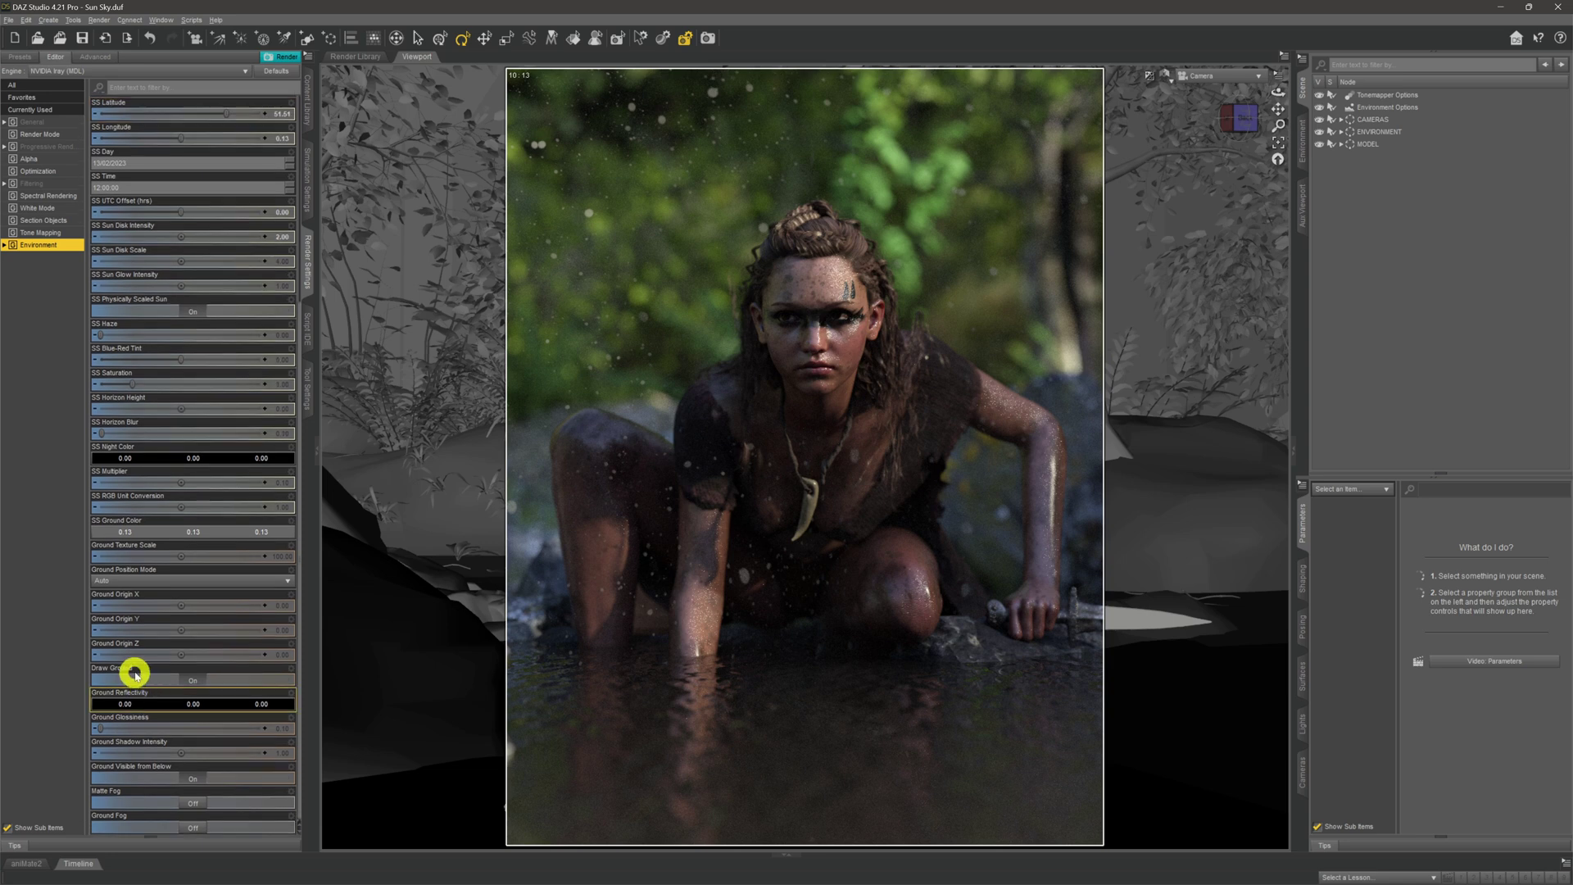
scroll(211, 604, up, 1)
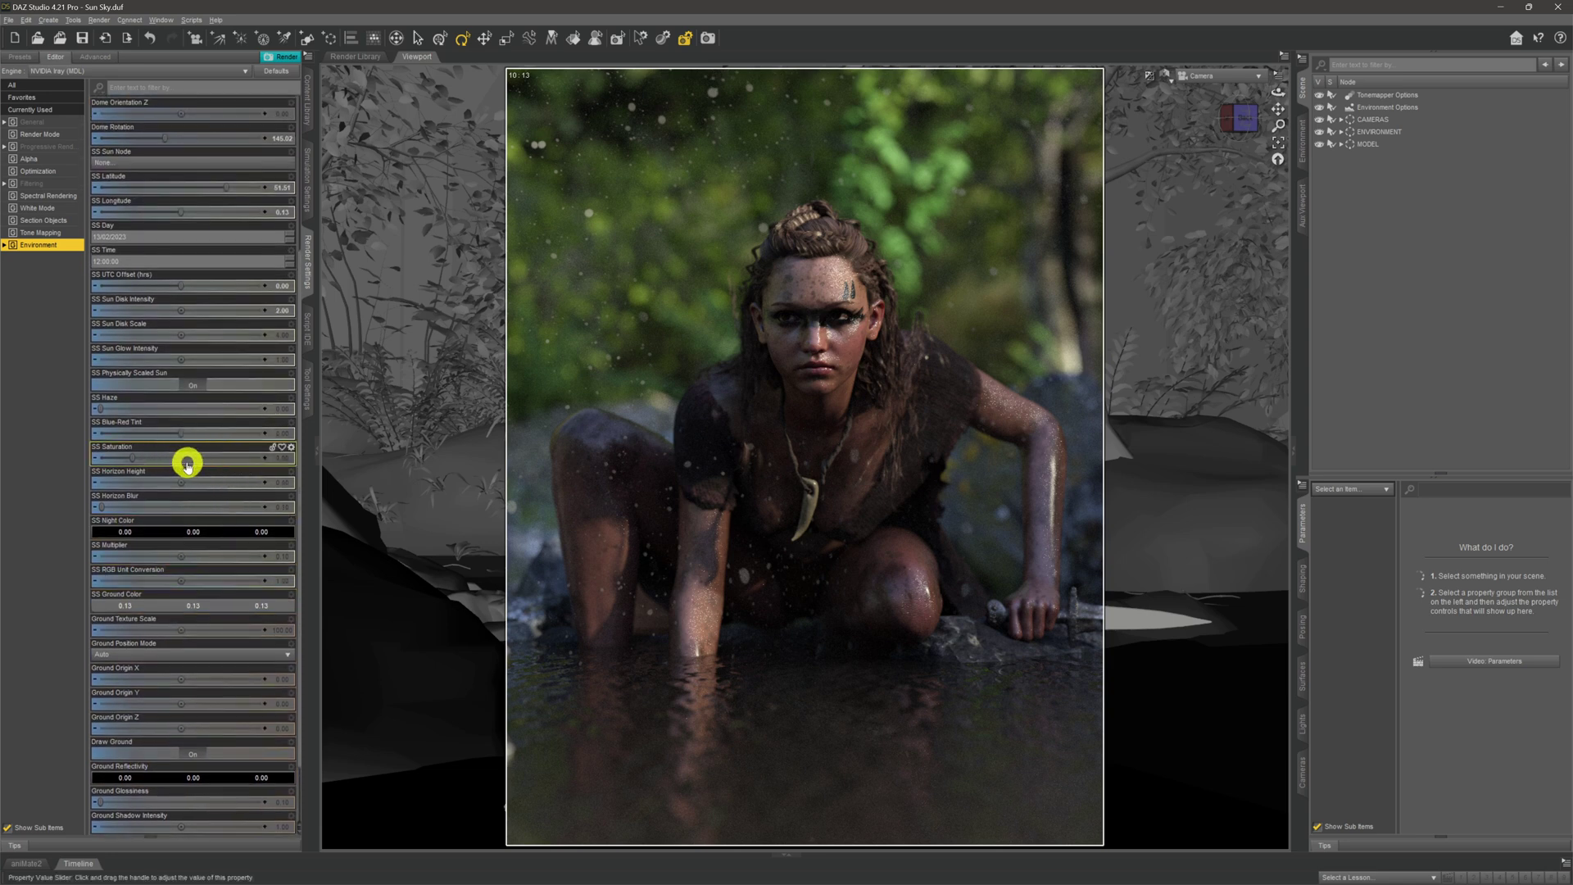
drag(155, 410, 169, 410)
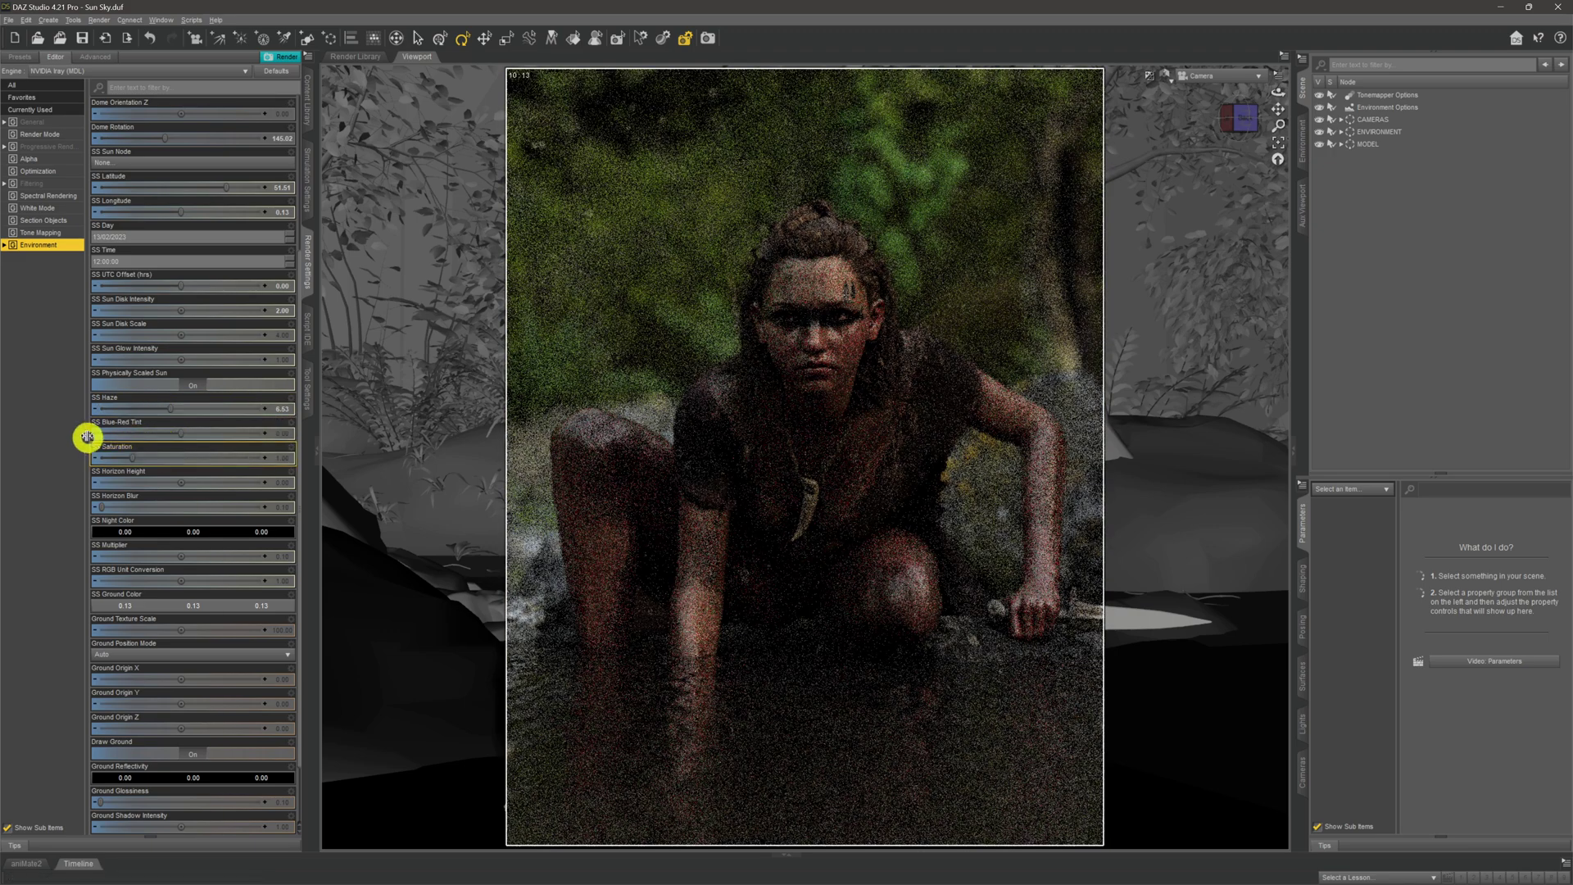
click(282, 410)
text(0)
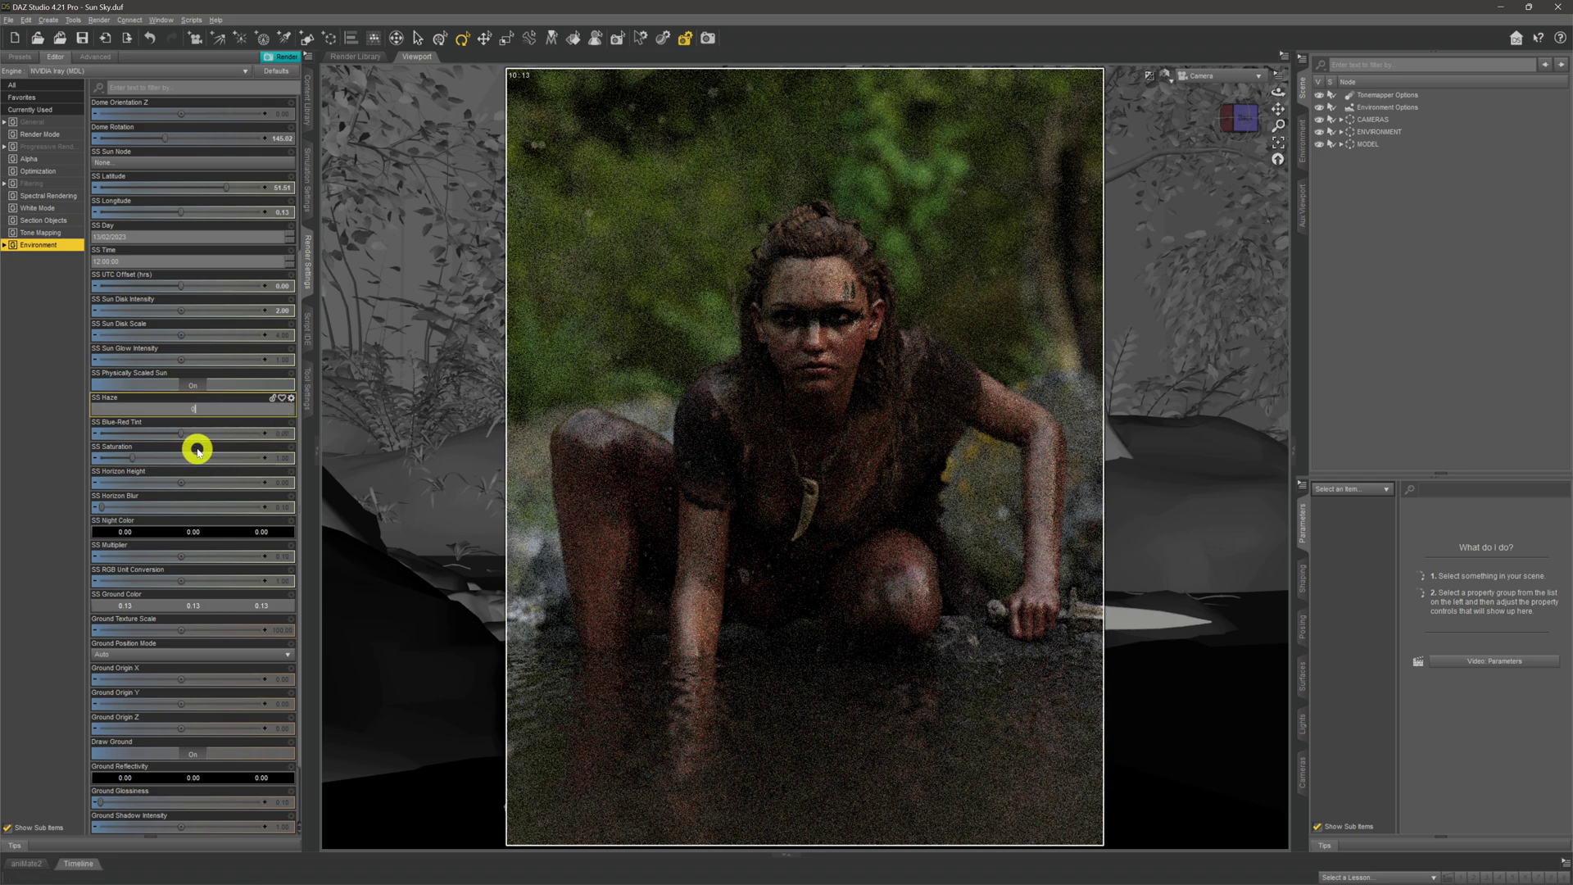
key(Return)
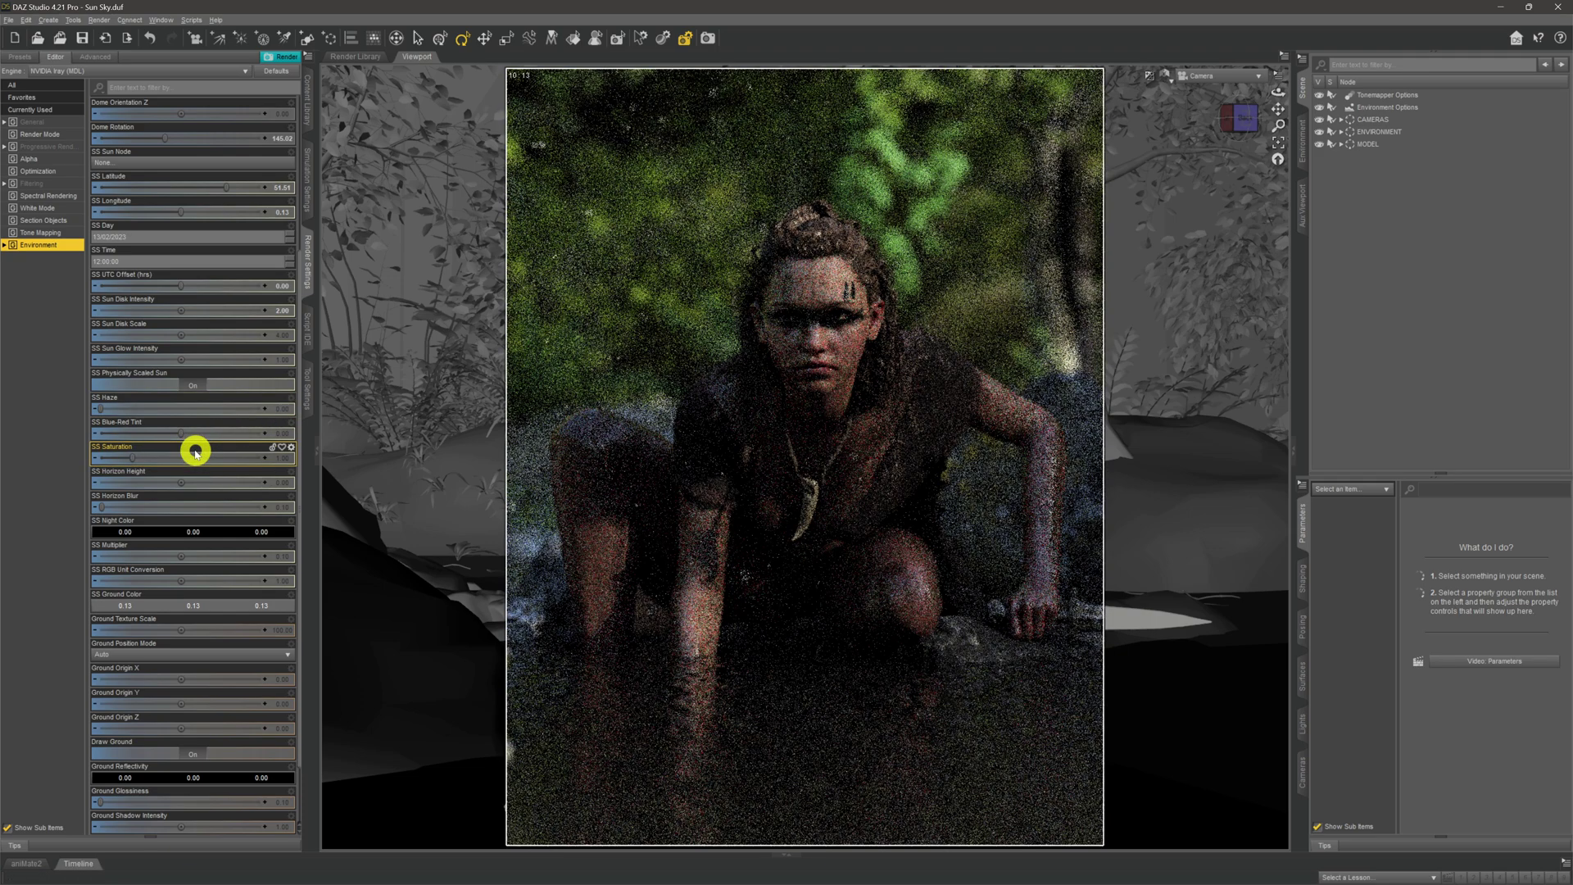
Try a warm SS Blue-Red Tint of about 0.6 and reset it to its default in the Environment settings
drag(183, 434, 230, 433)
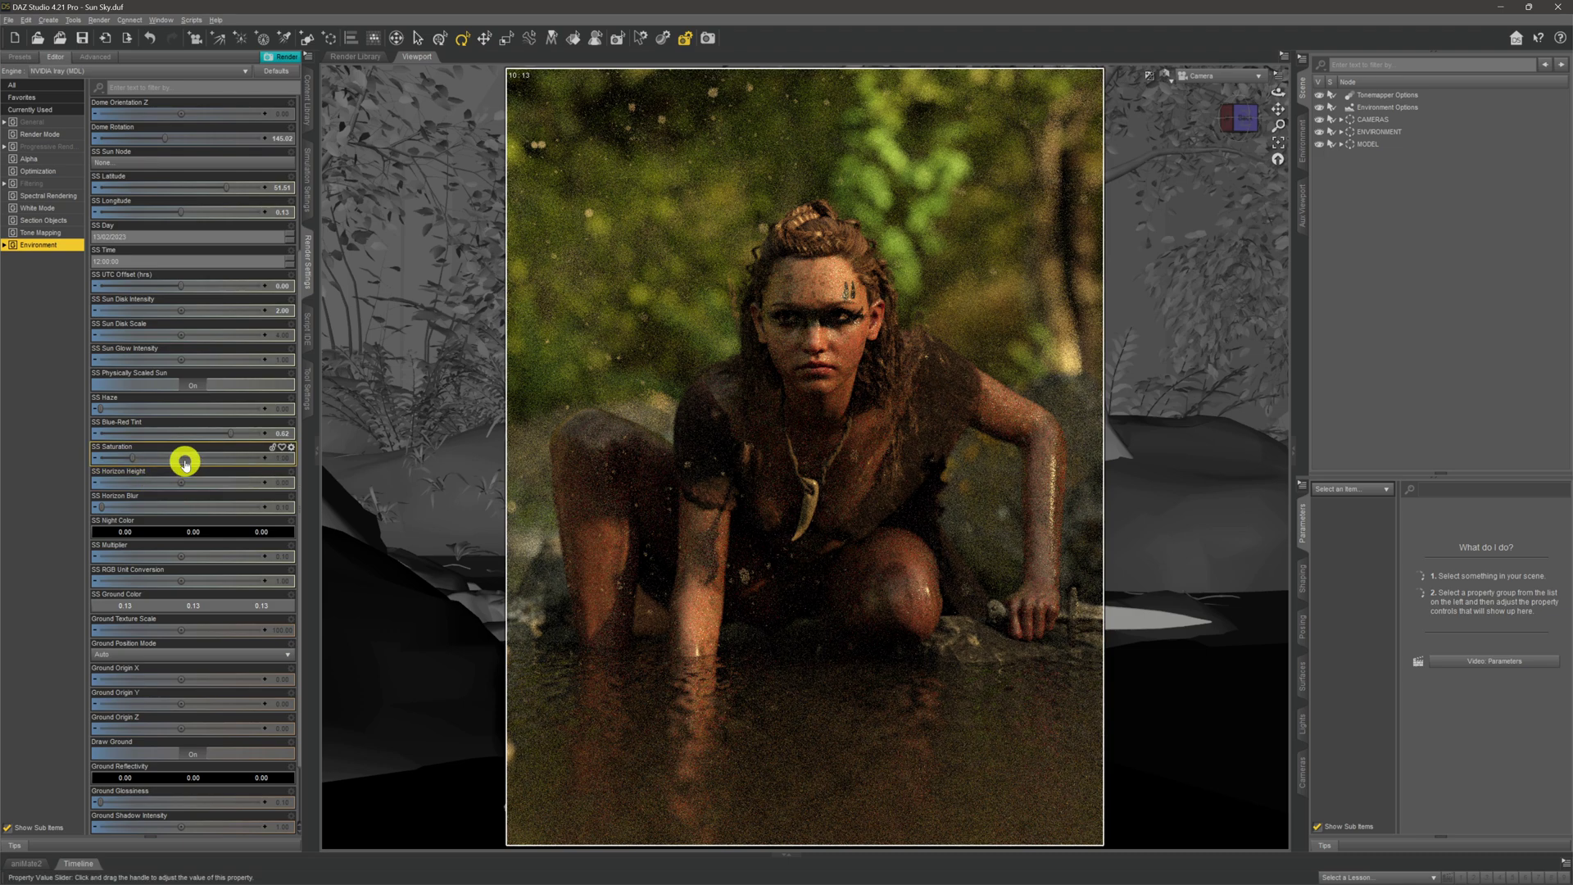
click(281, 425)
click(253, 443)
click(49, 497)
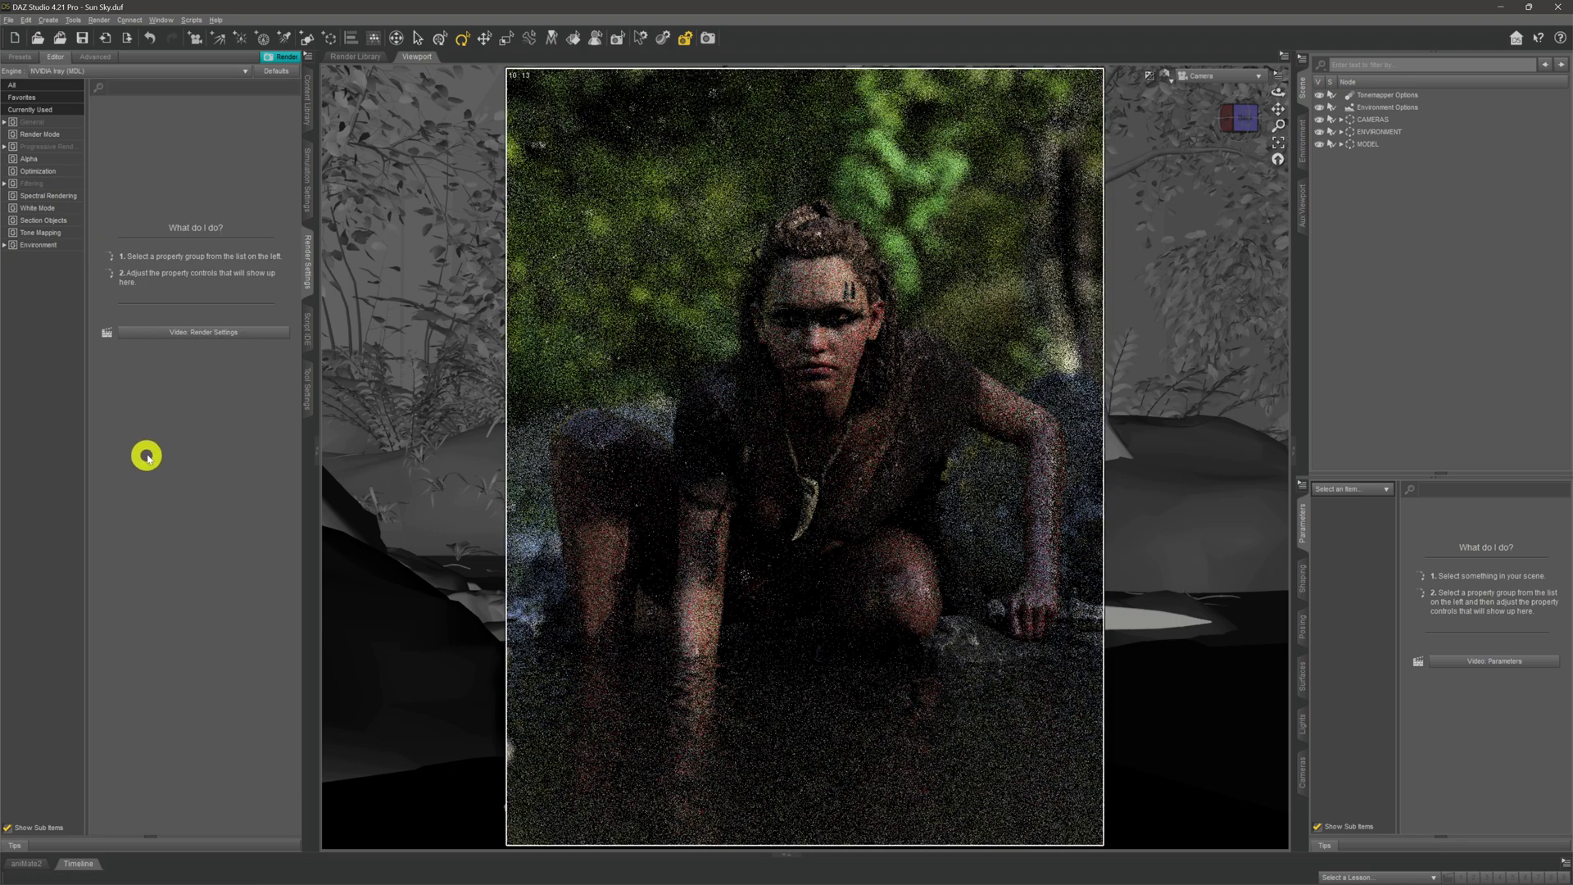
click(64, 244)
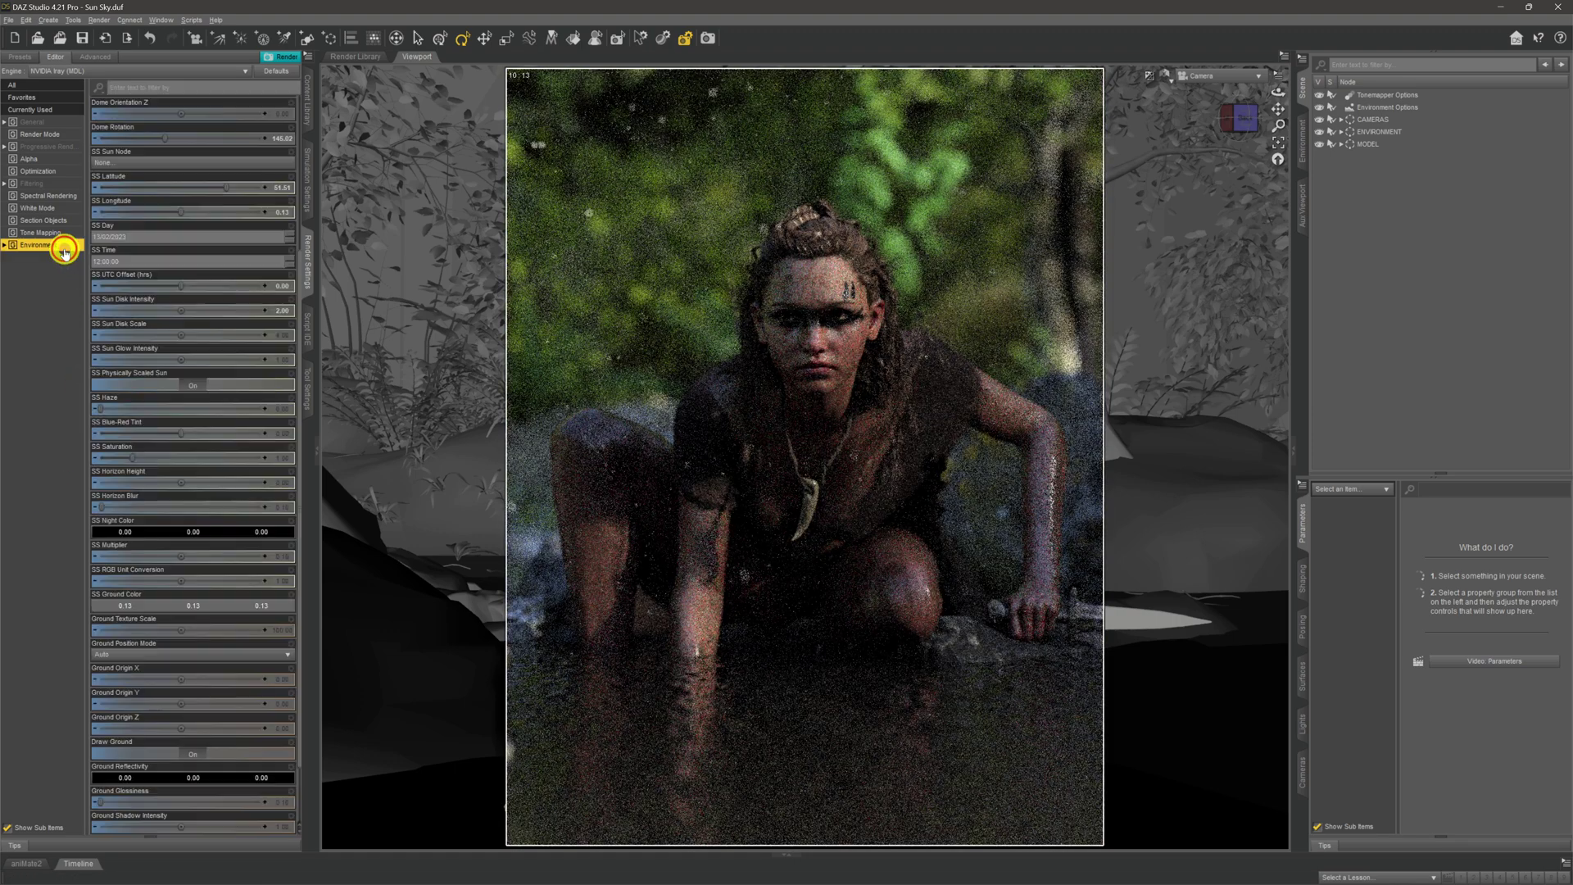
Lower the SS Saturation to 0 in the Environment settings
drag(166, 464, 104, 519)
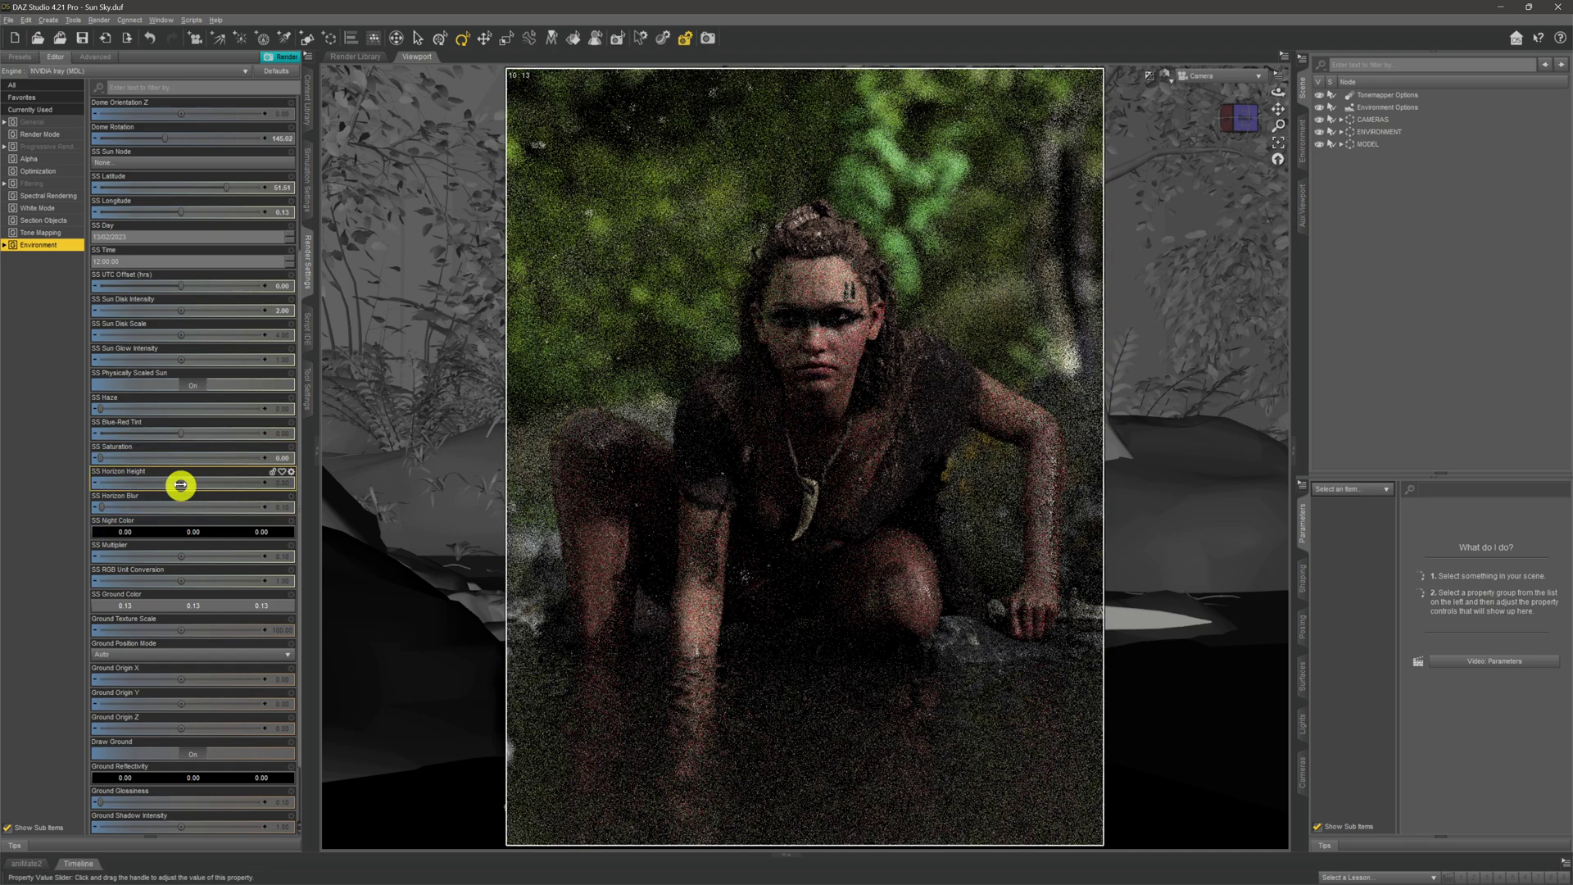
mouse_move(194, 481)
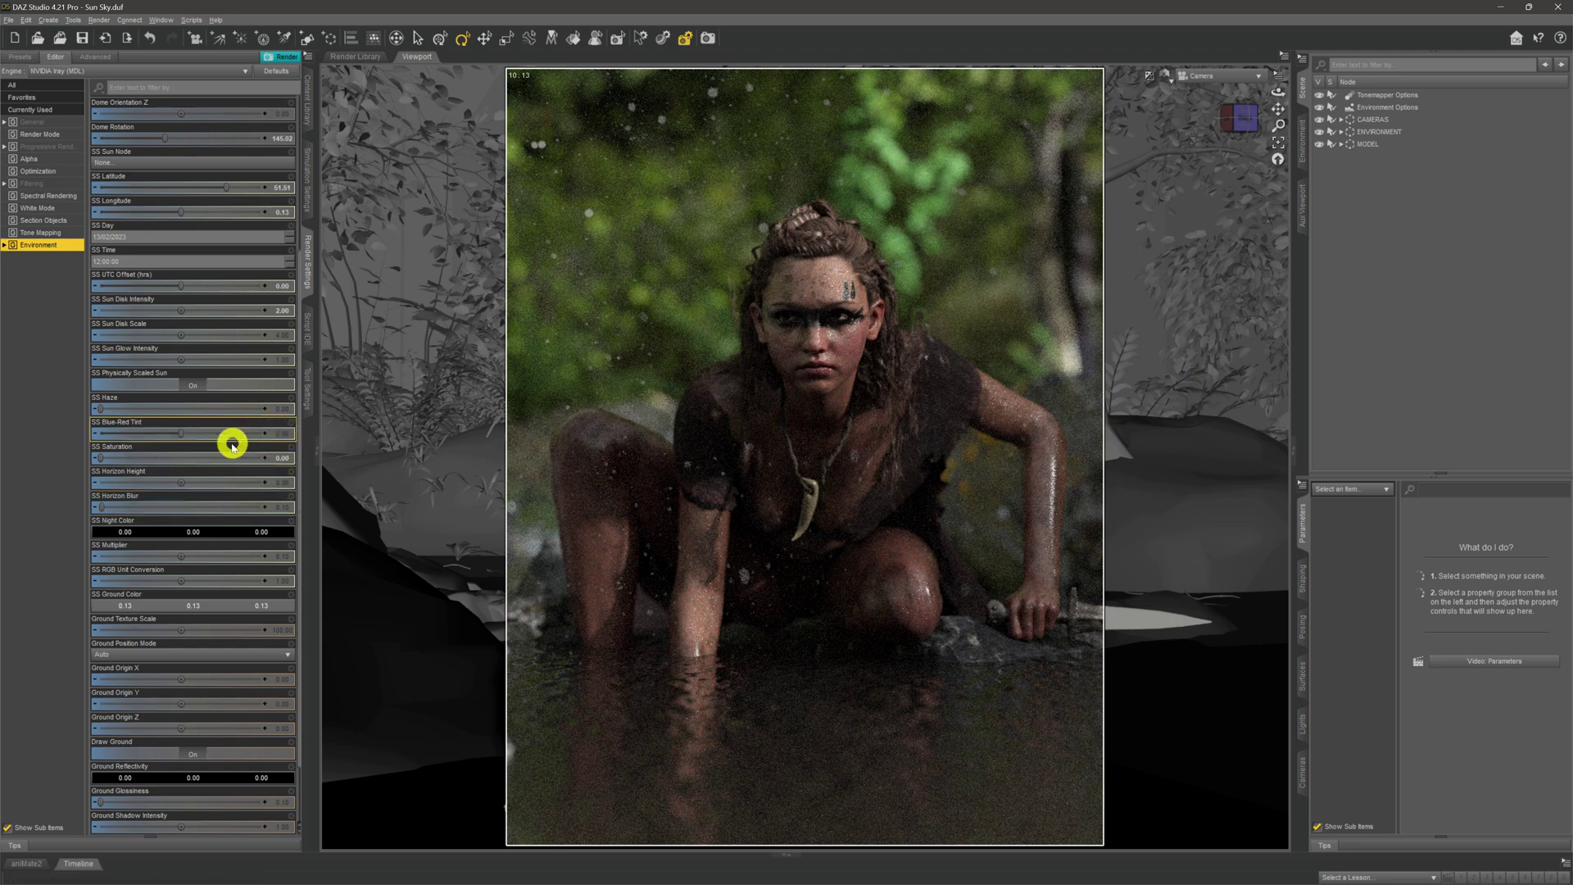
scroll(164, 324, up, 3)
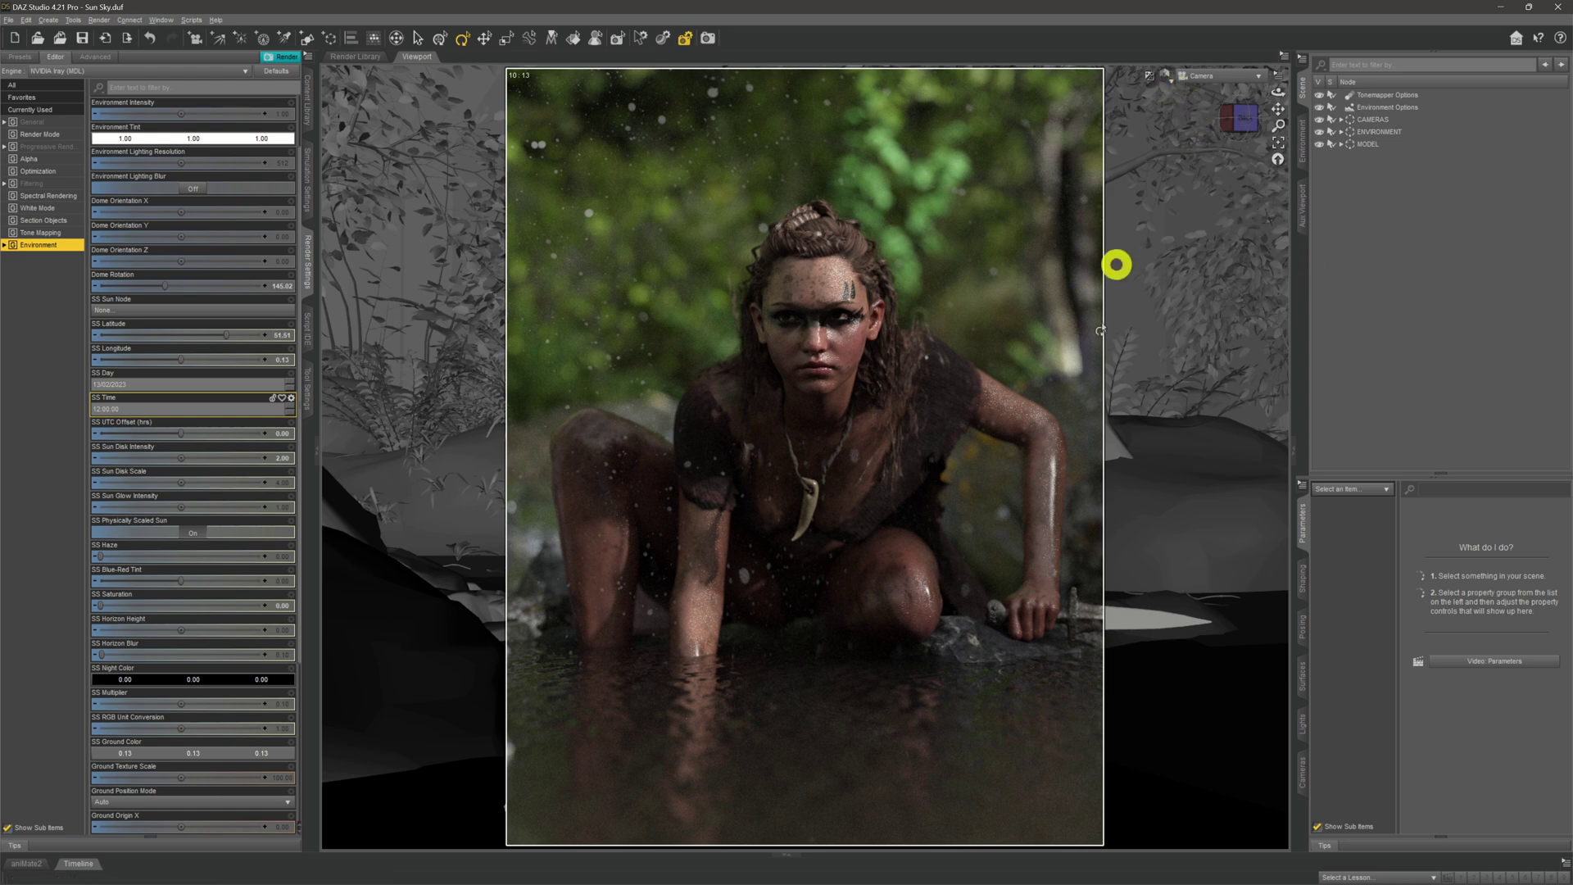
mouse_move(930, 877)
click(1022, 876)
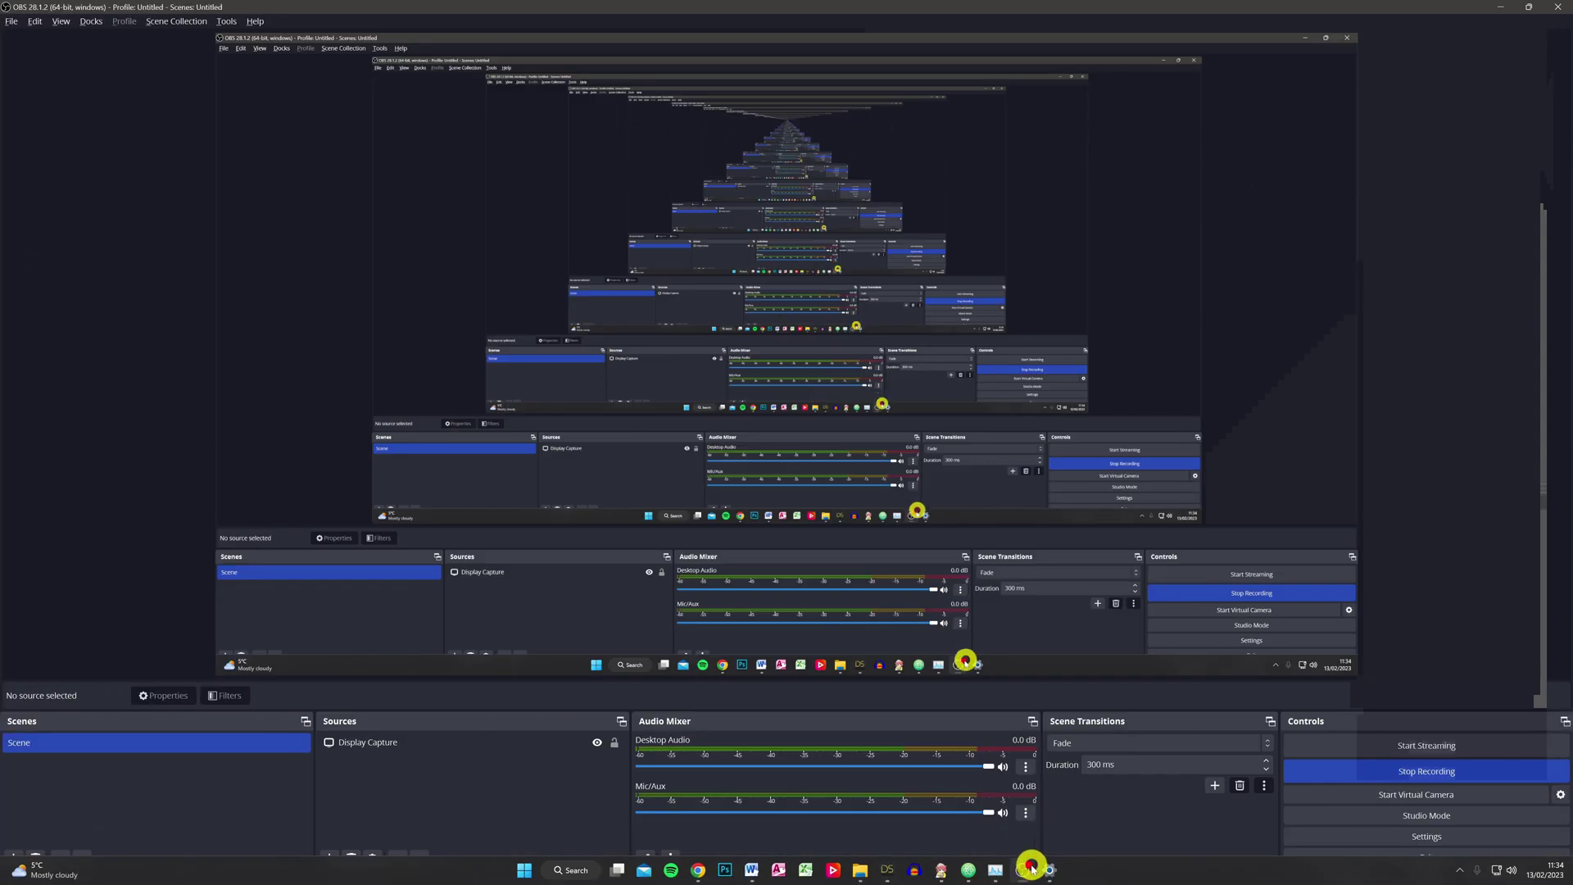